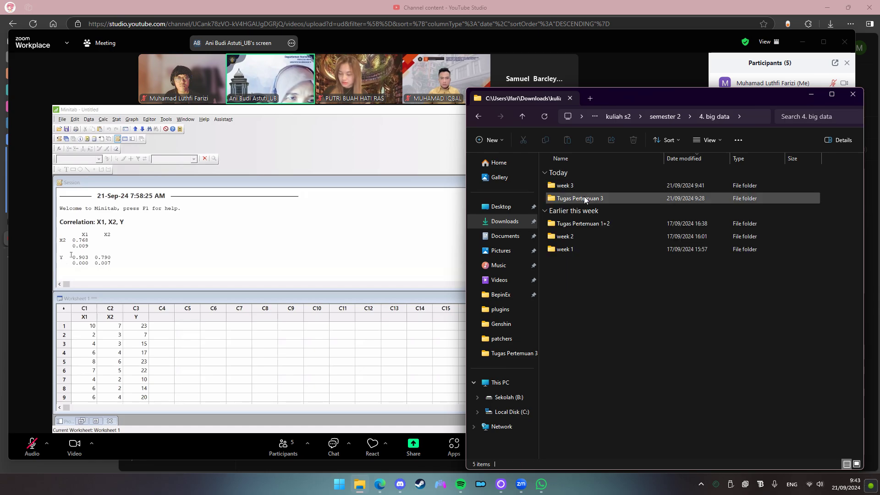
Step: Open the week 3 folder inside the 4. big data folder
double_click(583, 182)
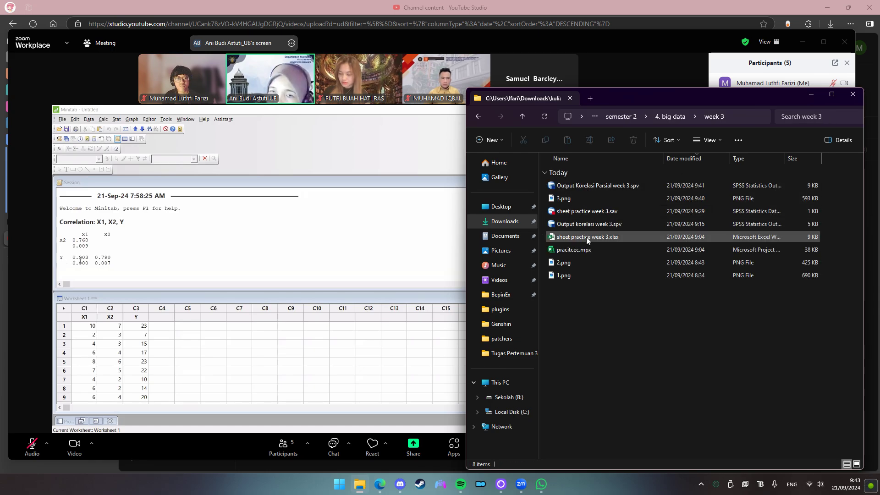
Step: Try to open pracitcec.mpx with its default program, Microsoft Project
double_click(588, 250)
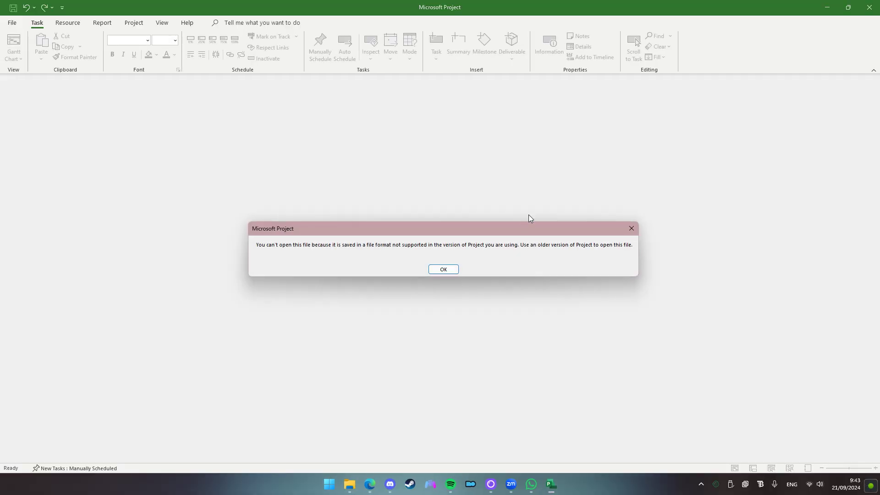
click(449, 271)
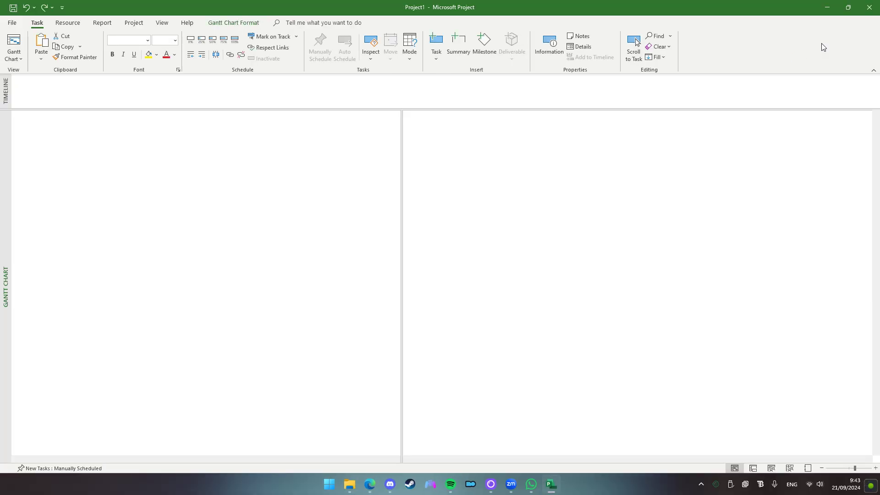
click(869, 8)
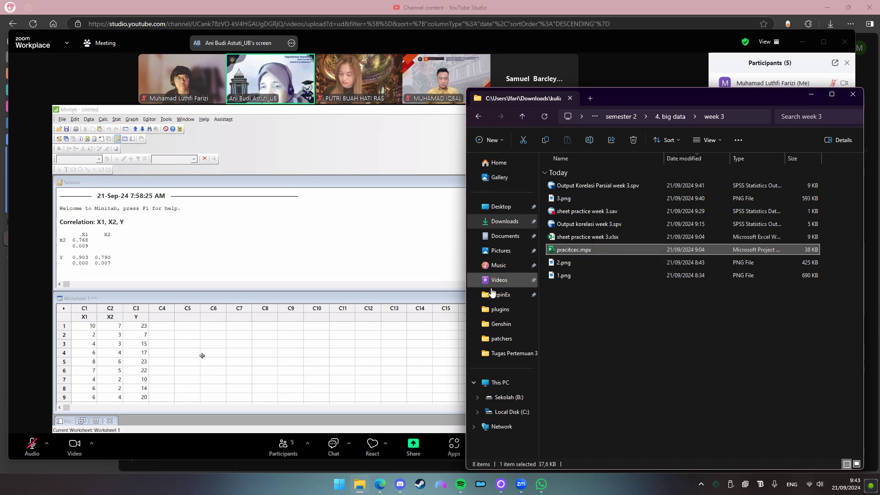
double_click(583, 250)
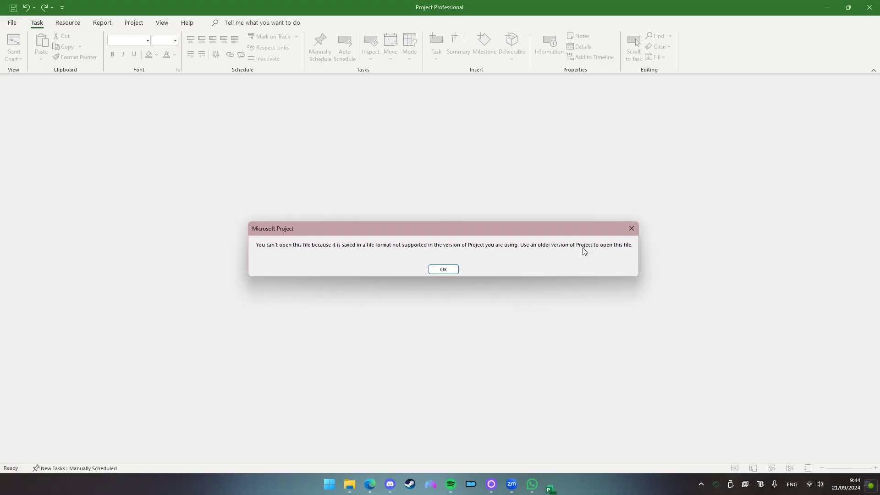
click(436, 271)
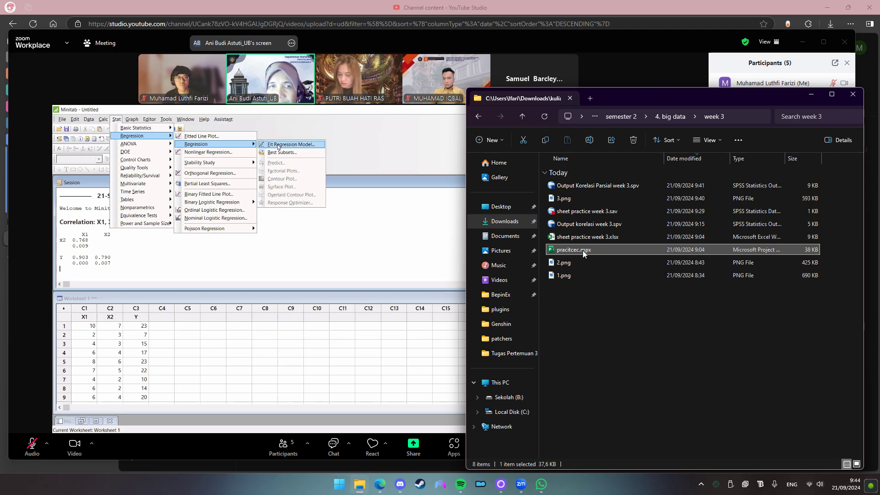
Step: Start choosing a different program for opening pracitcec.mpx, picking an app installed on the PC
right_click(678, 249)
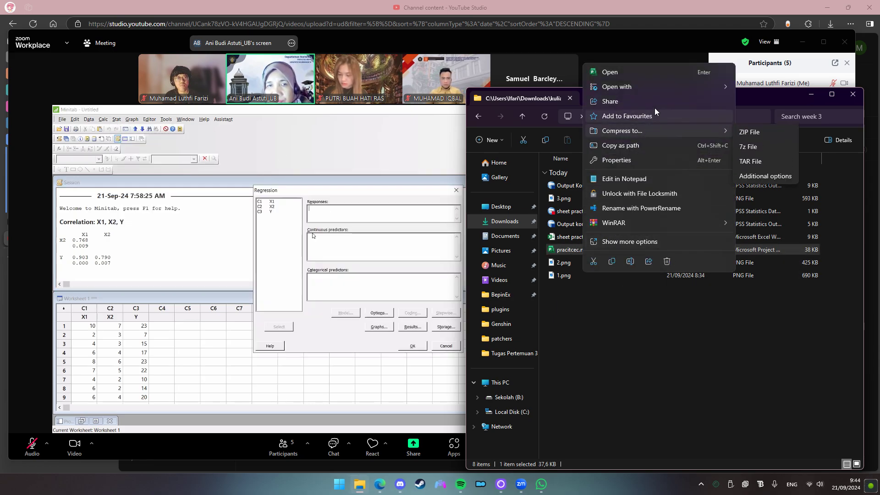
mouse_move(663, 87)
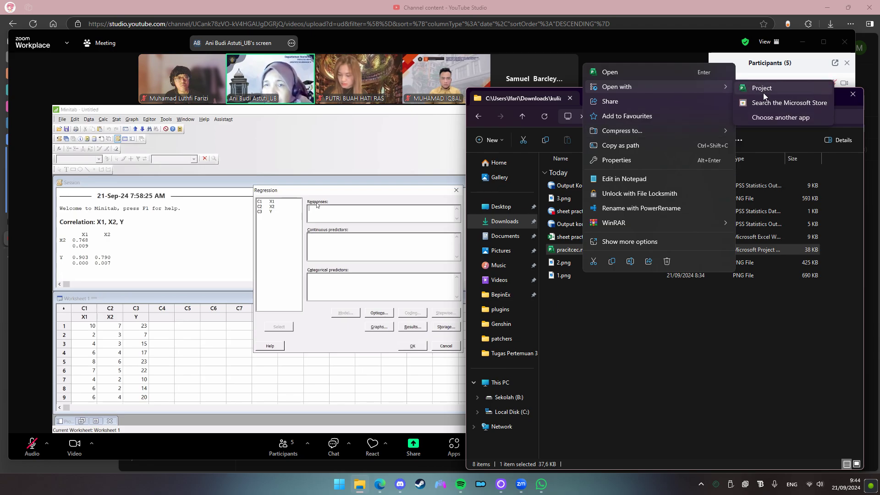
click(764, 115)
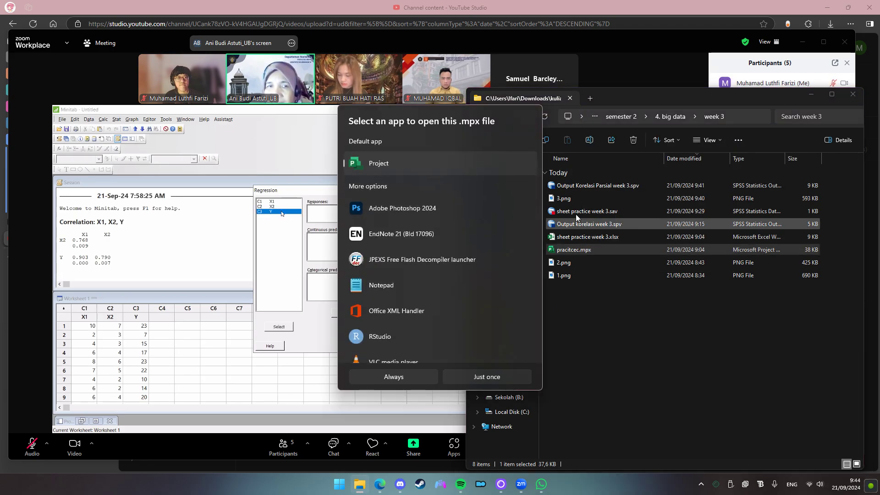
scroll(451, 239, down, 5)
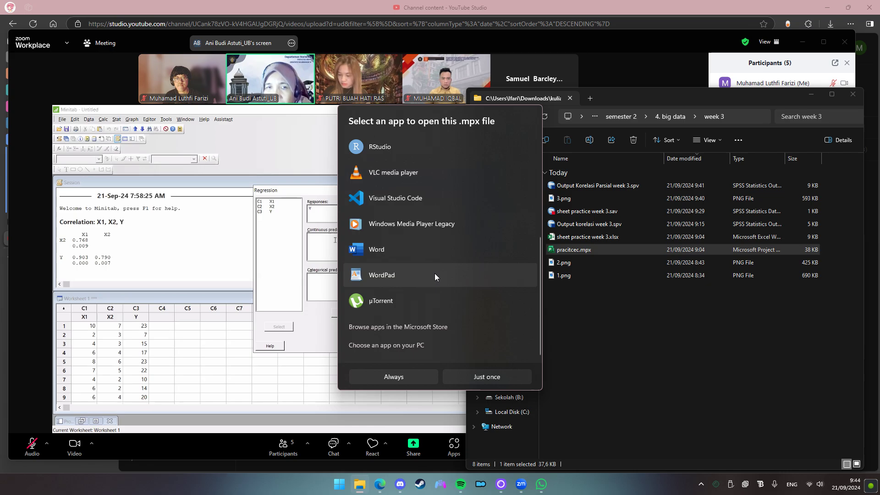
click(399, 344)
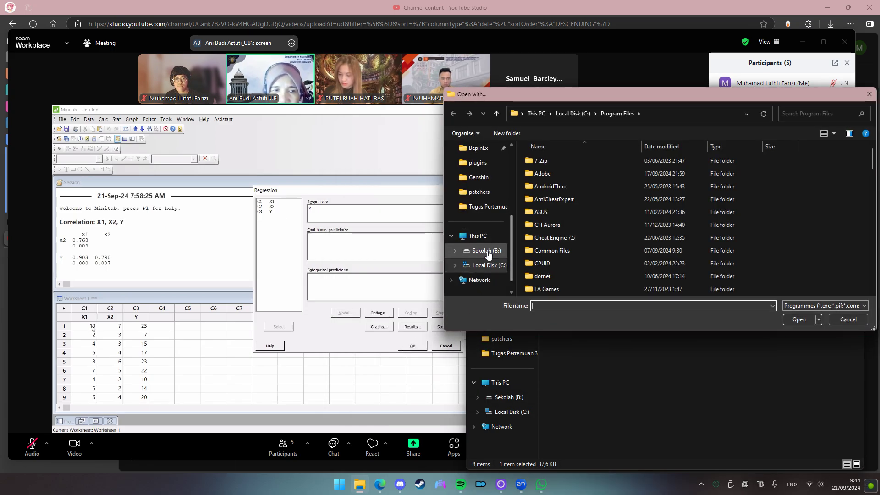
Step: Look for the Minitab folder in Program Files (x86) on the C: drive
scroll(532, 232, down, 4)
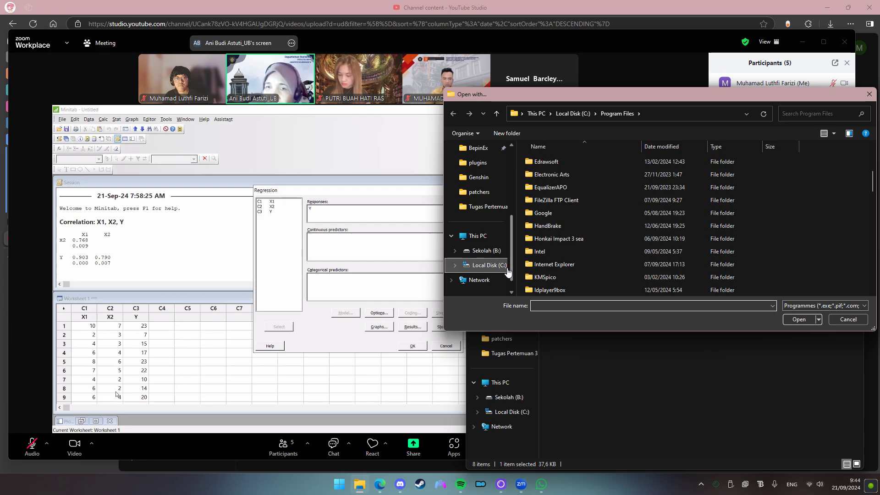
key(alt+Up)
double_click(567, 227)
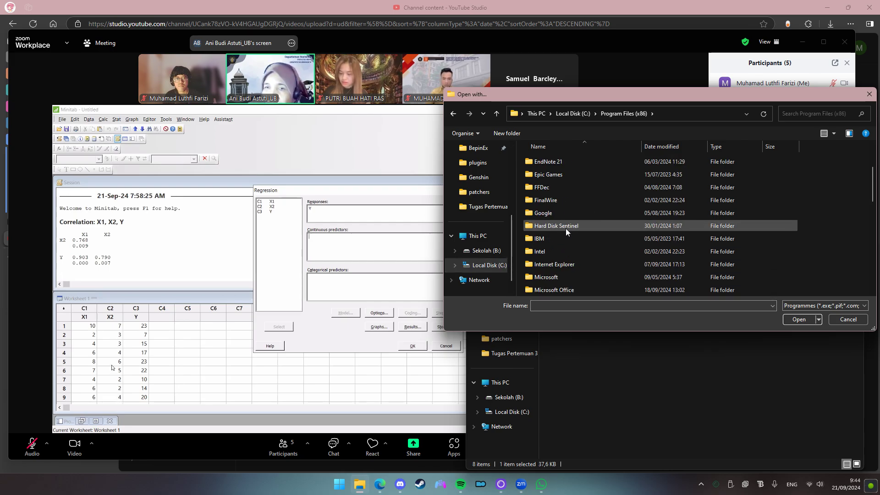
scroll(567, 230, down, 3)
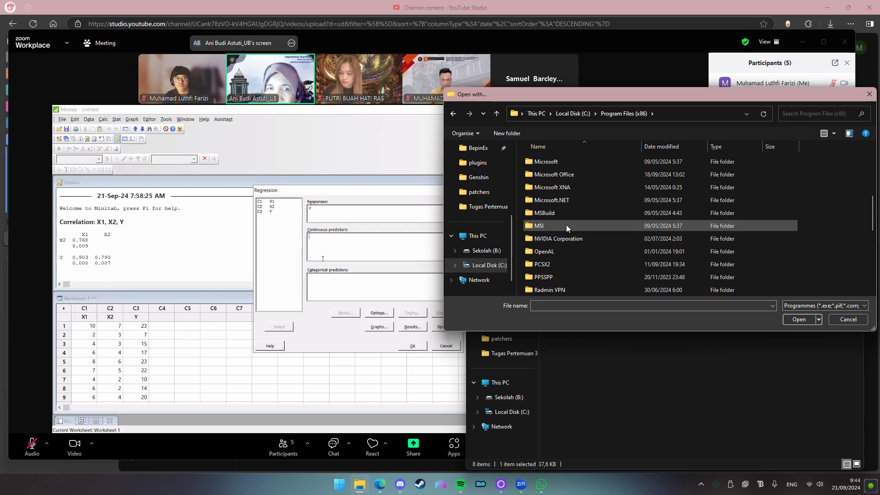
scroll(568, 229, up, 2)
click(575, 114)
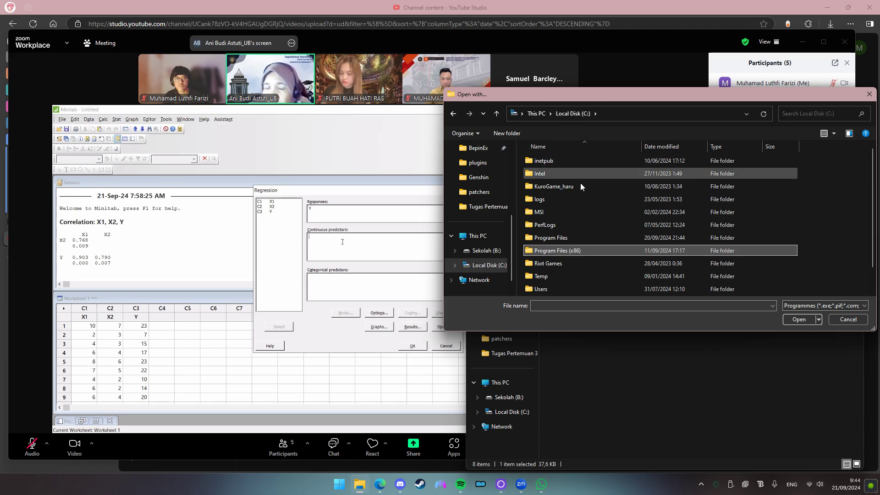
Step: Pick Mtb.exe from Program Files\Minitab\Minitab 22 and always open .mpx files with it
double_click(571, 237)
scroll(585, 209, down, 3)
scroll(582, 220, down, 3)
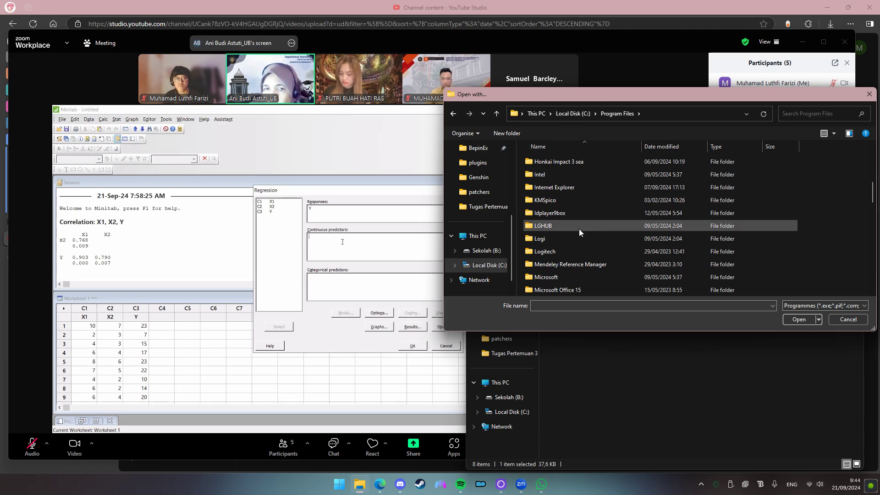
double_click(574, 250)
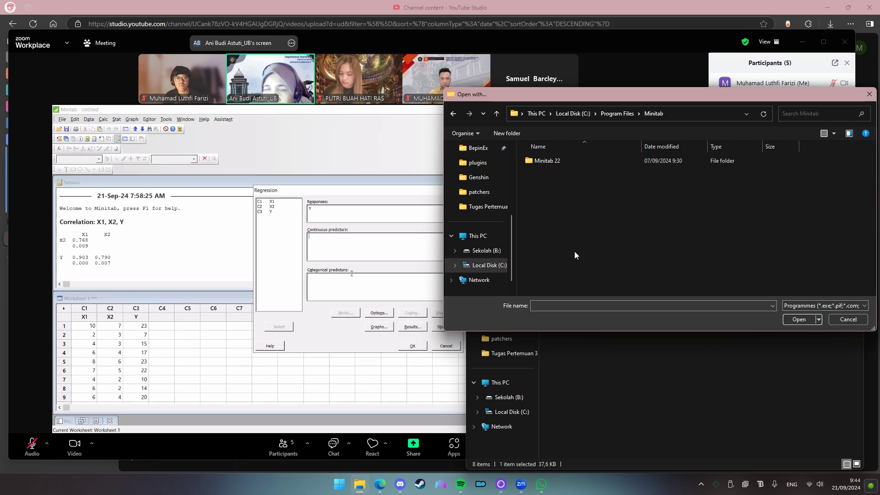
double_click(574, 163)
scroll(569, 261, down, 2)
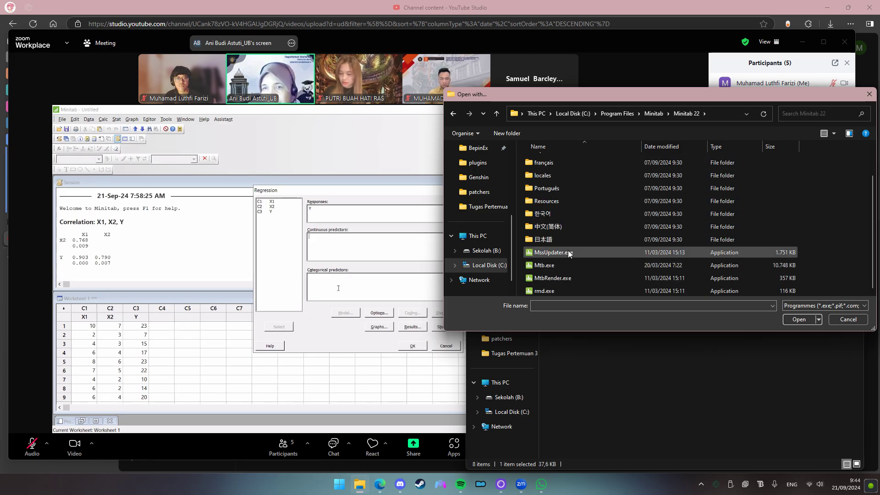
double_click(564, 266)
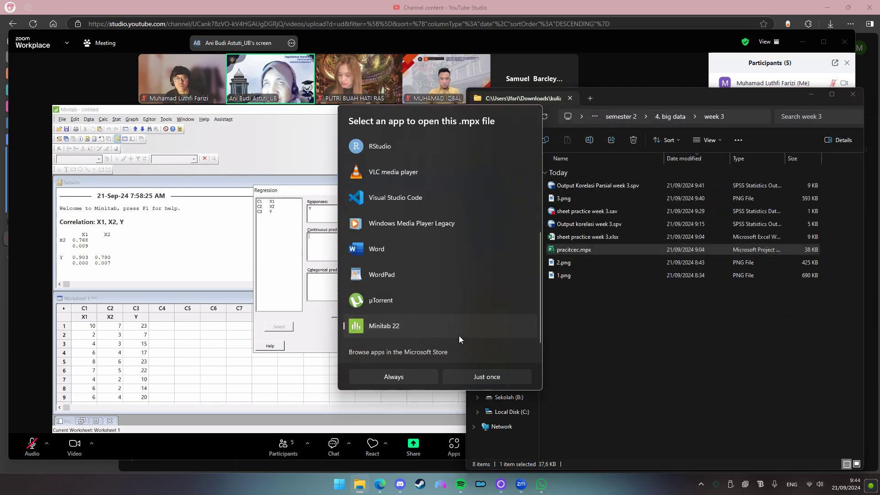
click(418, 378)
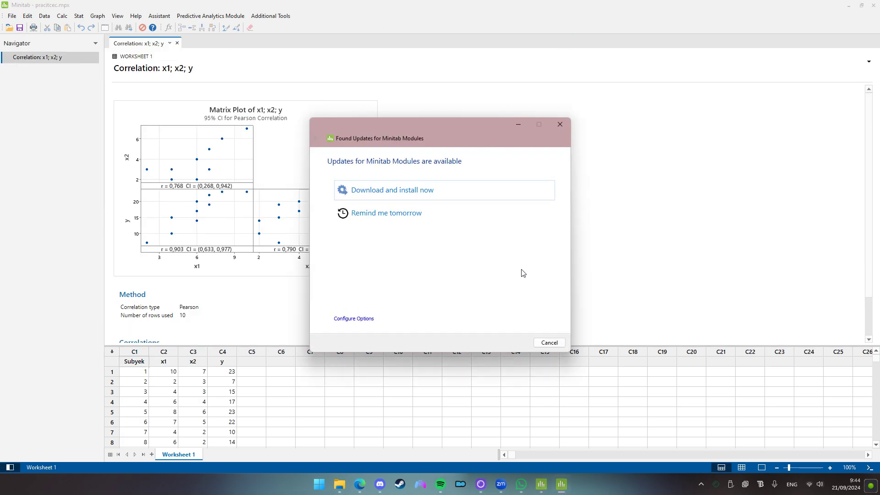
Step: Dismiss the Minitab module update offer and place the reduced Minitab window over the file browser, beside the shared screen
click(549, 342)
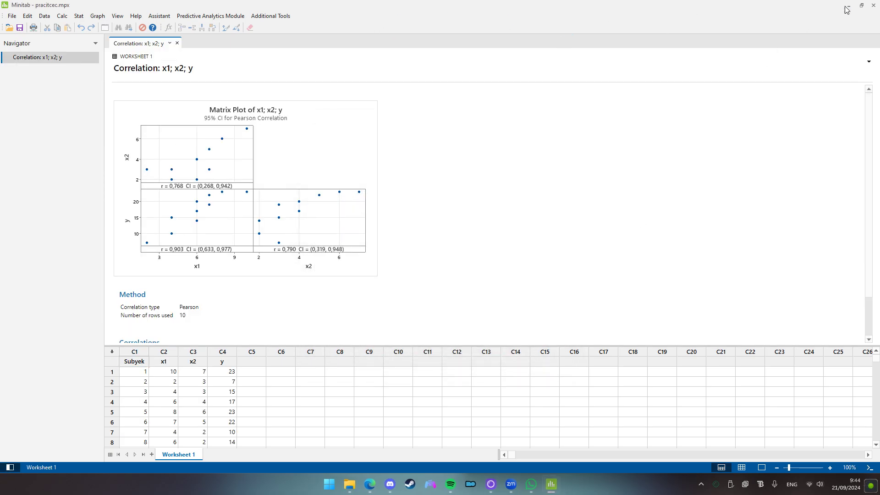
click(861, 5)
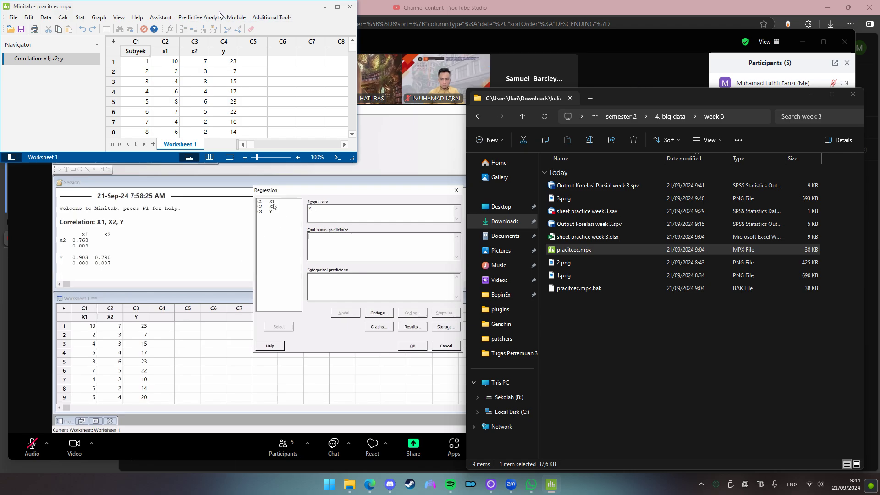
drag(219, 15, 687, 211)
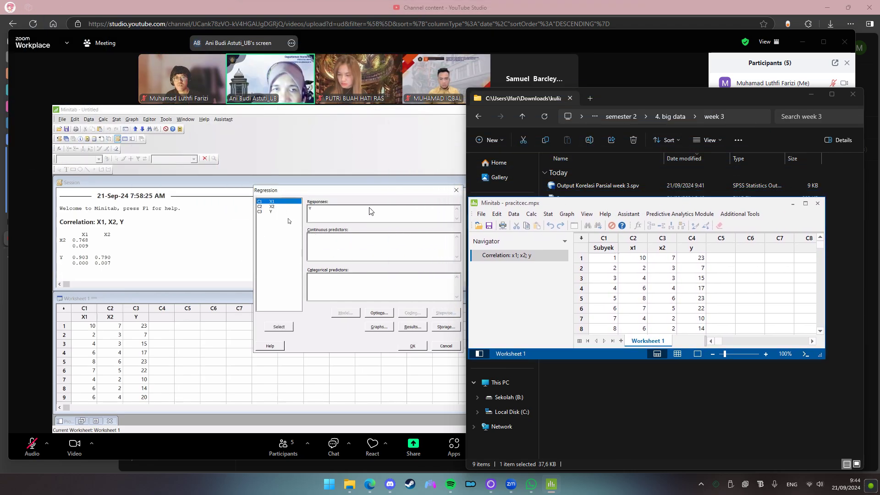
Step: Examine the options offered for fitting a regression model and cancel without making changes
click(548, 215)
mouse_move(573, 235)
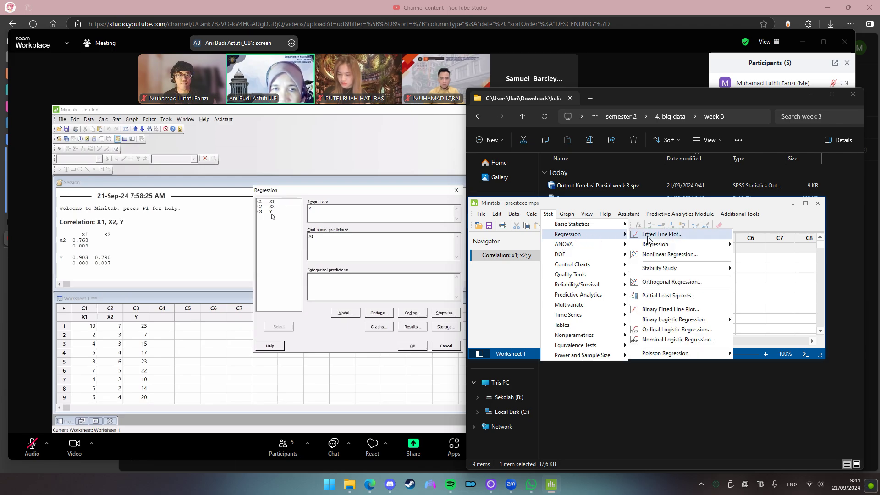
mouse_move(653, 247)
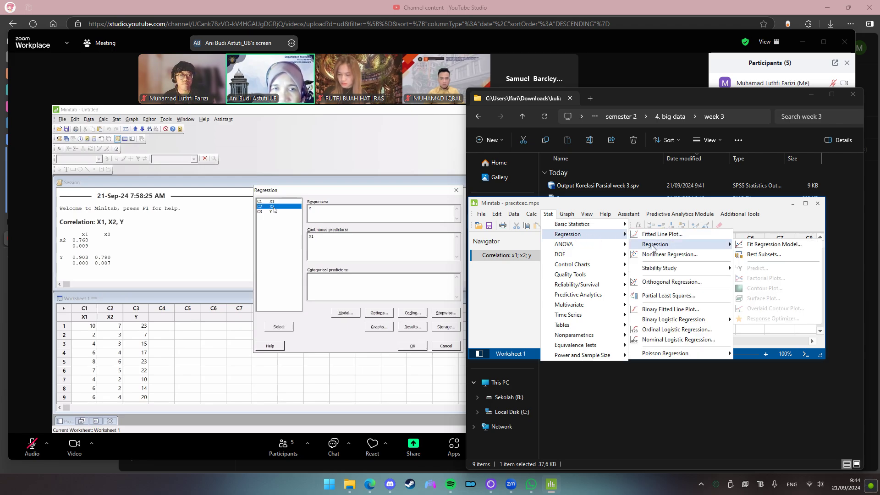
click(744, 246)
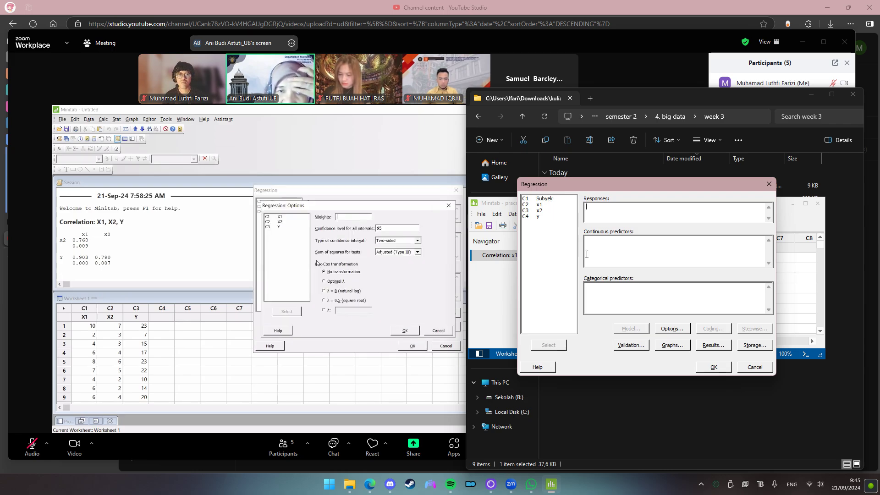
click(667, 328)
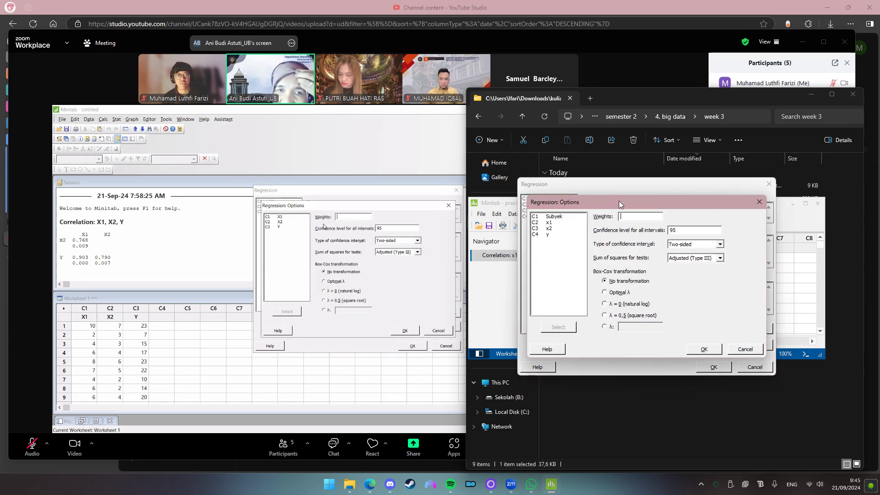
drag(618, 200, 527, 267)
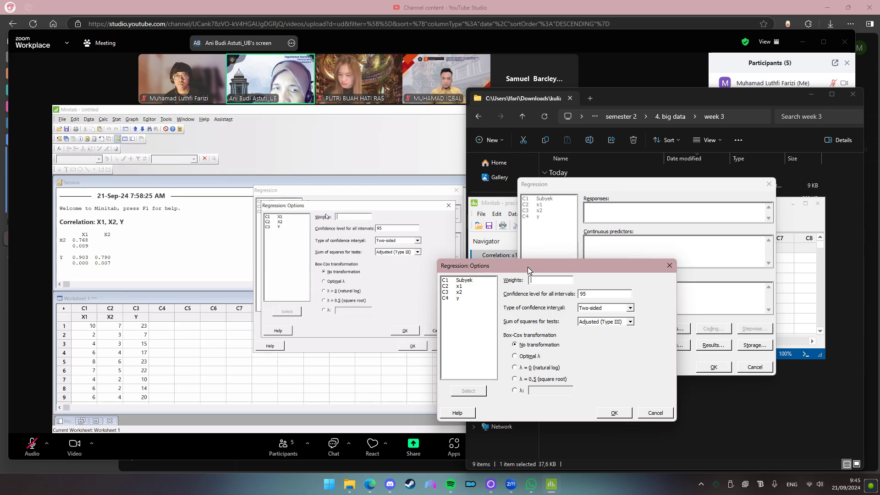
click(669, 265)
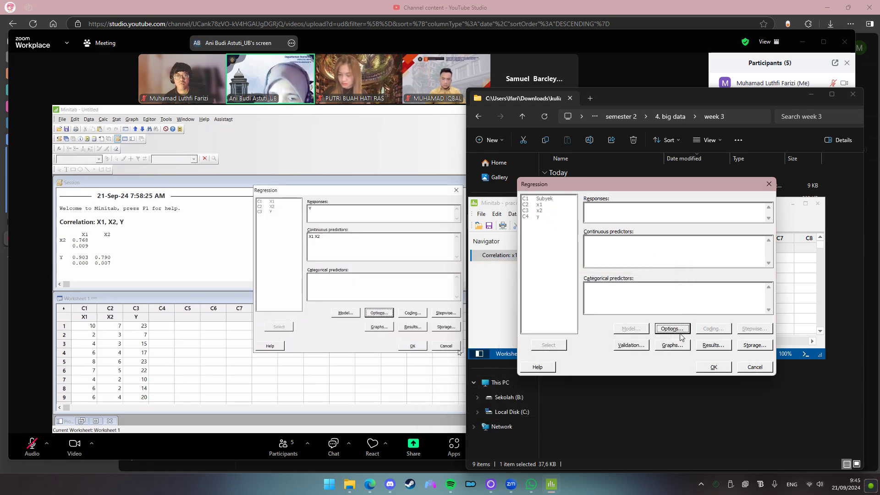
click(751, 368)
Step: Clear the Subyek name and data from column C1 of Worksheet 1
scroll(631, 267, down, 1)
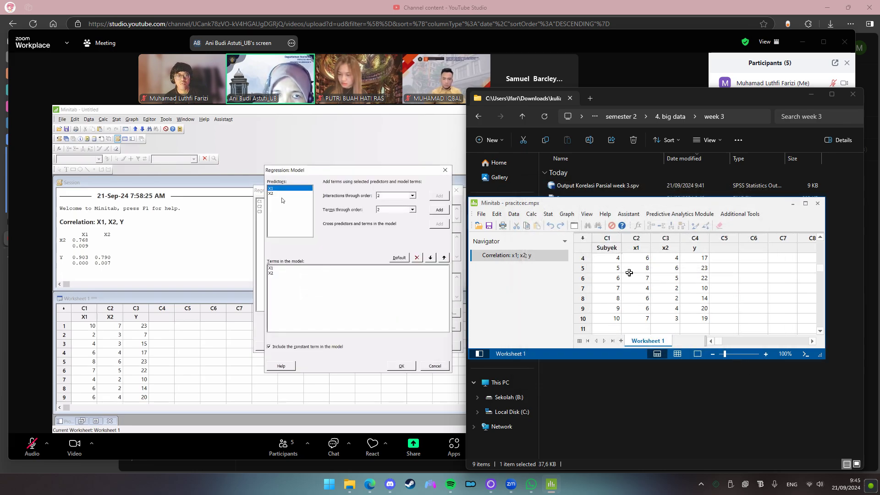
scroll(627, 269, up, 1)
drag(603, 233, 603, 238)
right_click(604, 238)
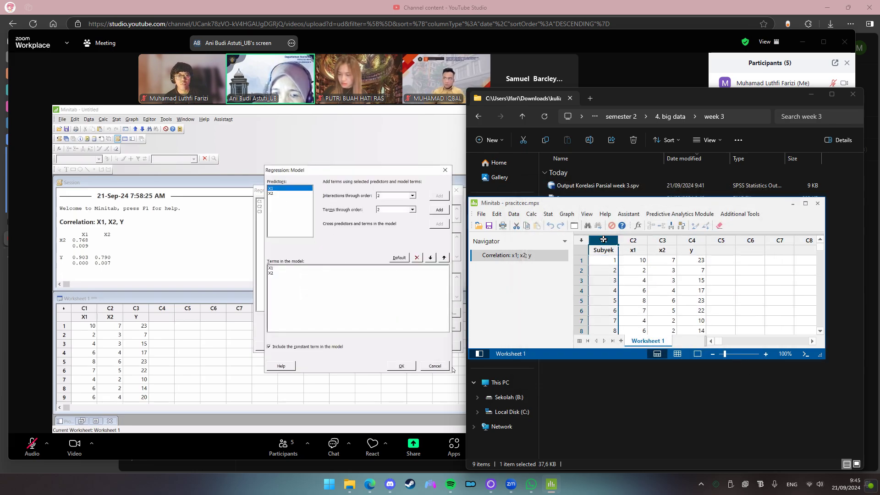
click(630, 246)
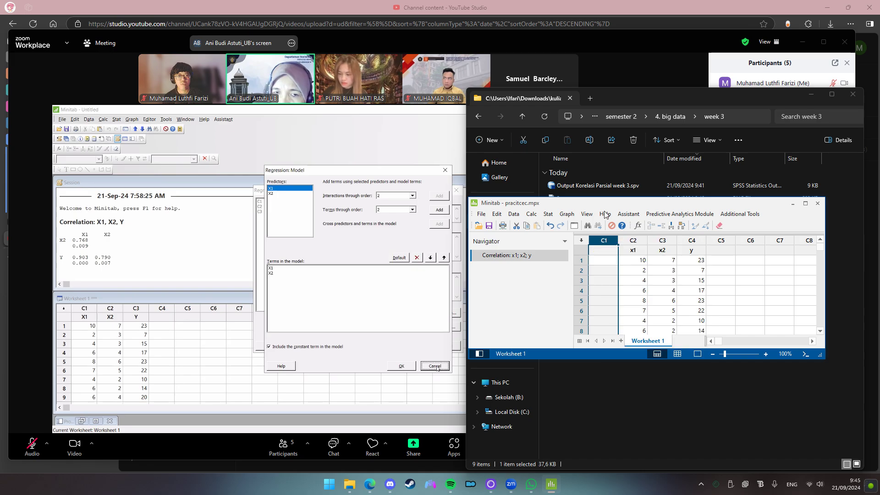
click(548, 214)
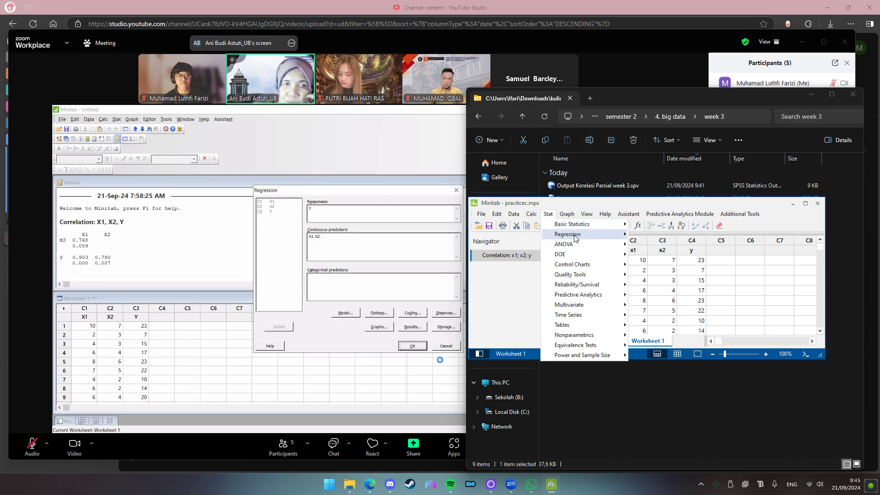
mouse_move(650, 245)
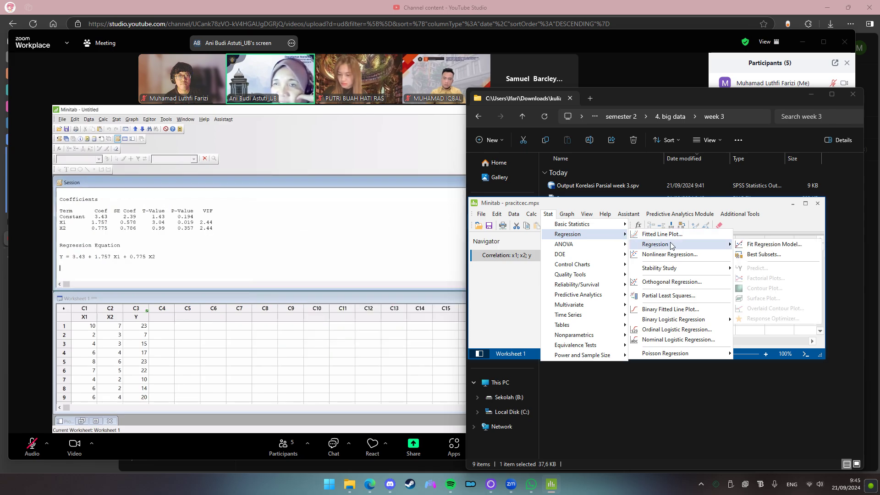
click(762, 244)
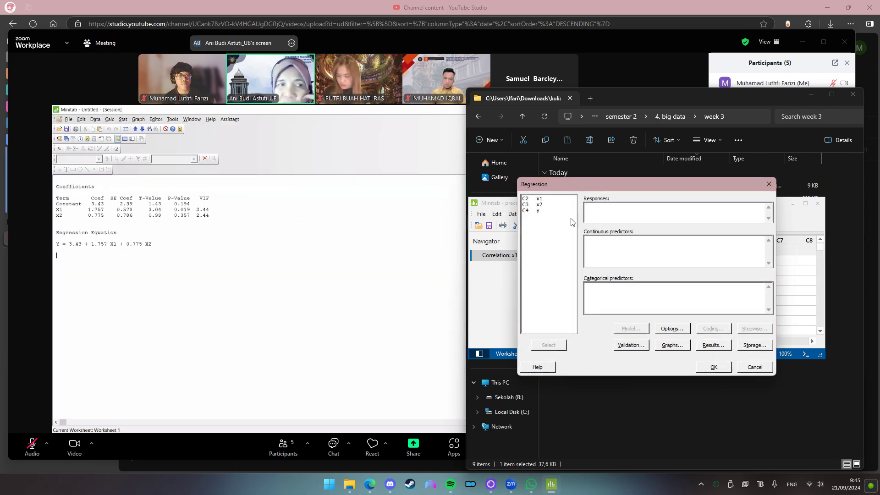
double_click(544, 199)
double_click(543, 207)
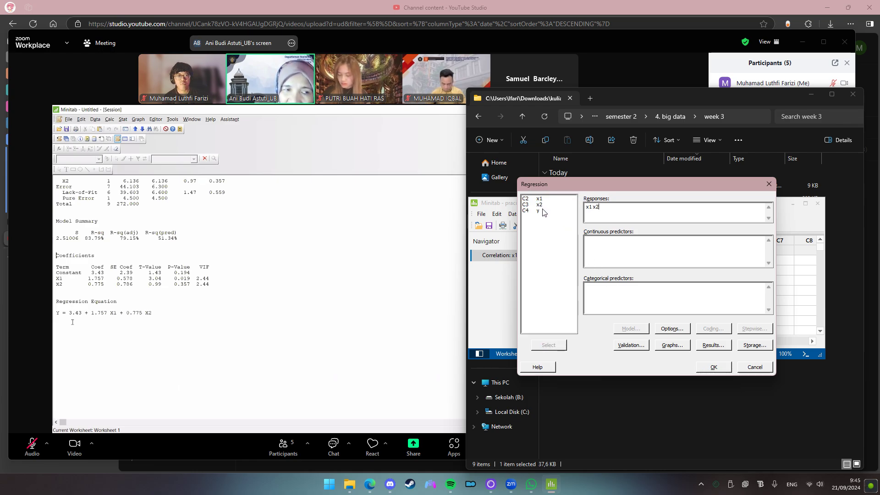
double_click(541, 212)
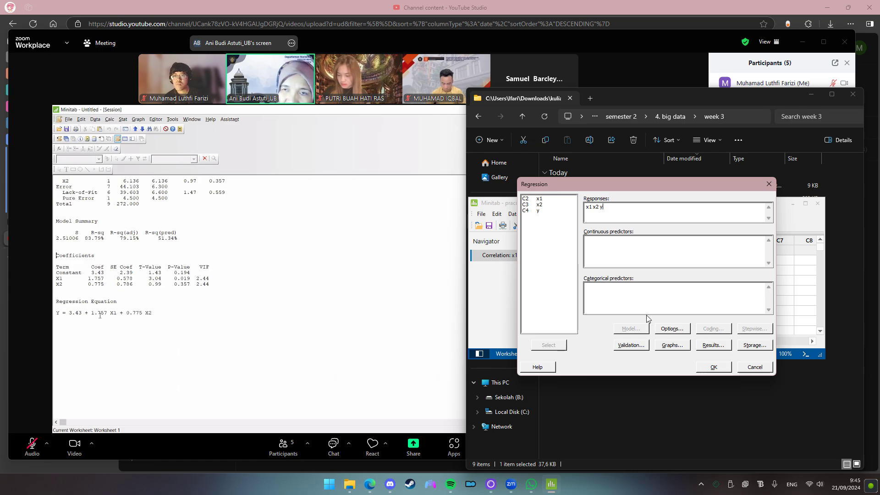
click(703, 368)
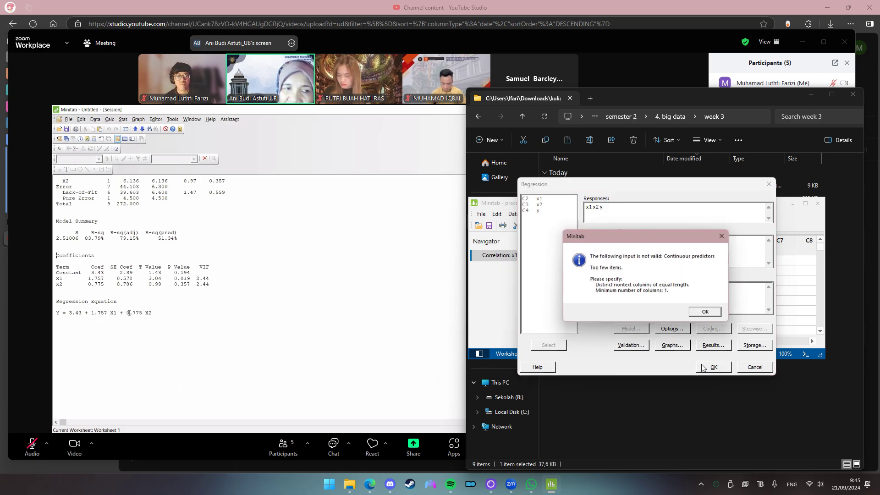
click(700, 315)
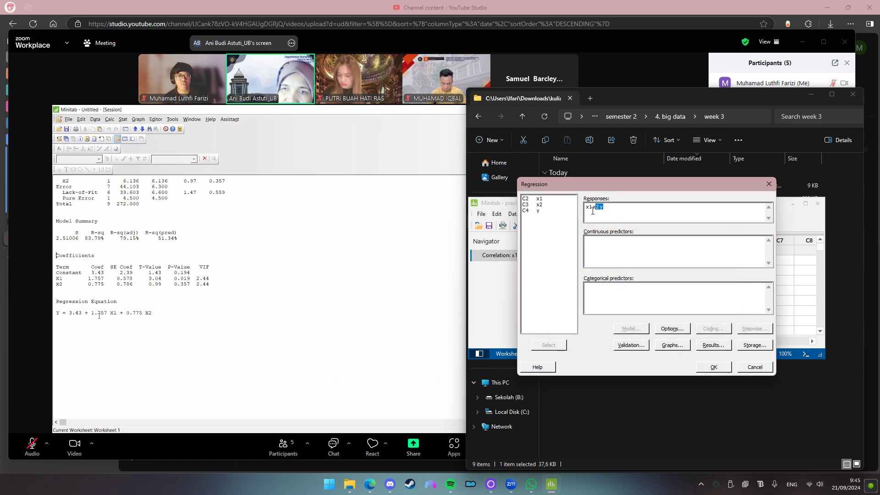
drag(593, 210, 581, 215)
key(BackSpace)
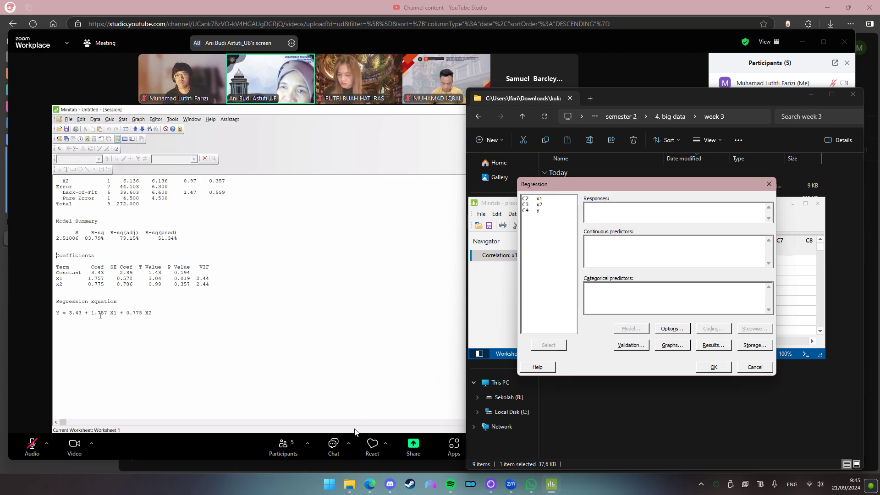
click(757, 367)
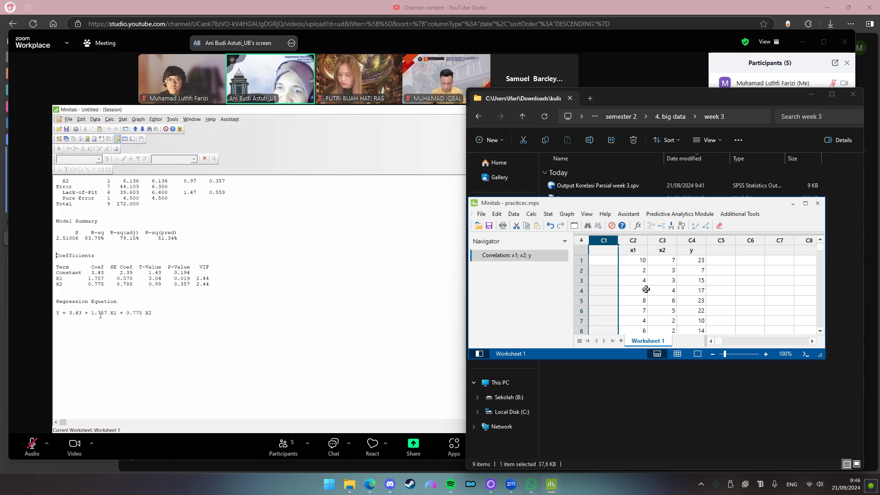
Step: Undo the clearing of the Subyek column in Worksheet 1 and switch back to the Zoom meeting
click(646, 289)
key(ctrl+z)
click(383, 302)
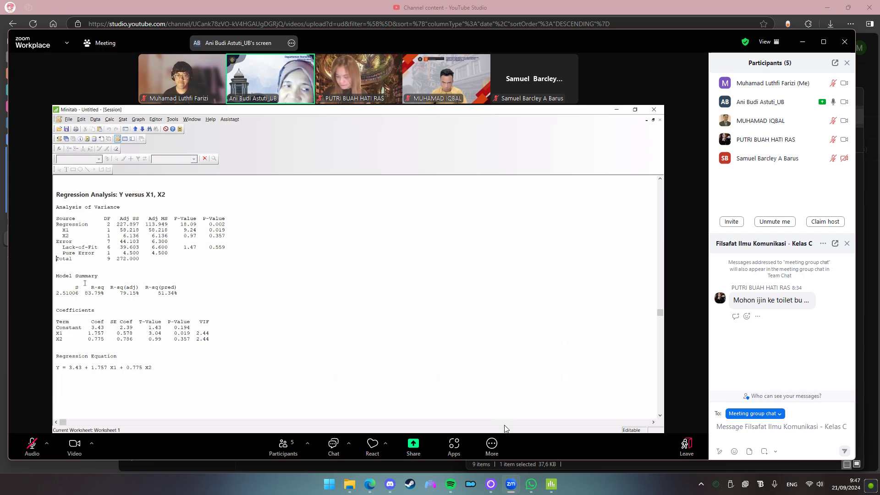
Step: Switch to the webcam software, change to Source 2 and back to Source 1, and return to the Zoom meeting
click(494, 491)
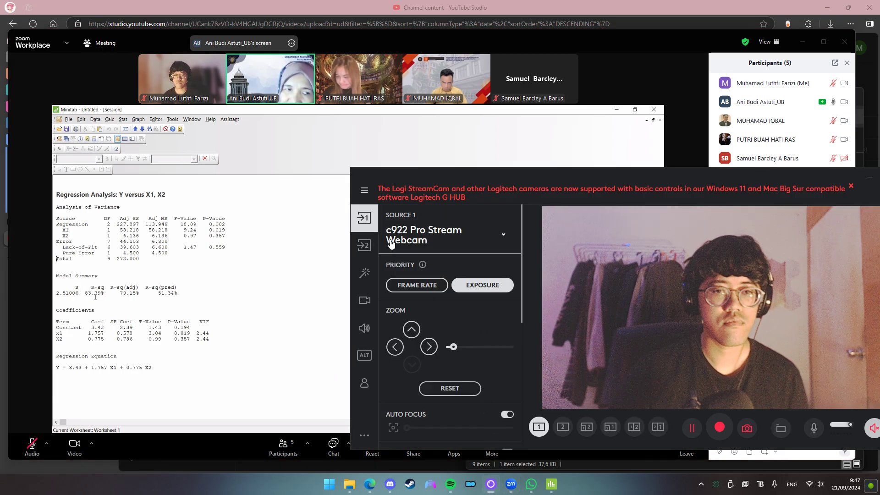
click(363, 246)
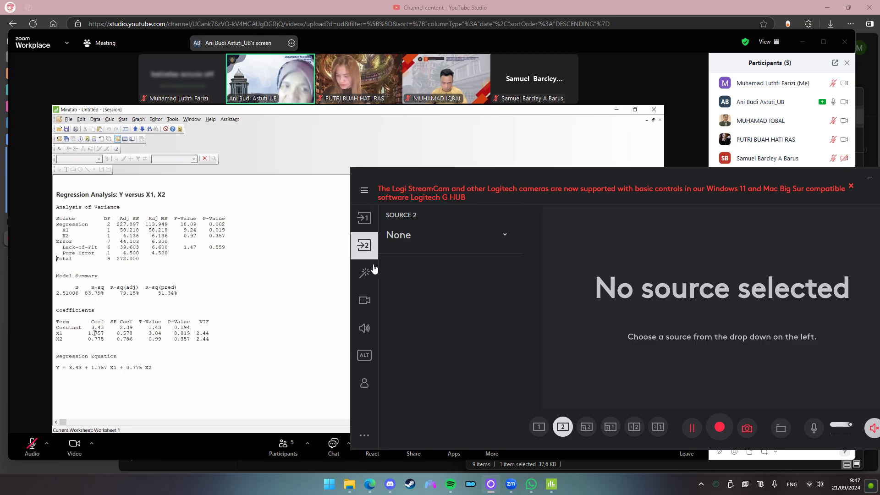
click(363, 220)
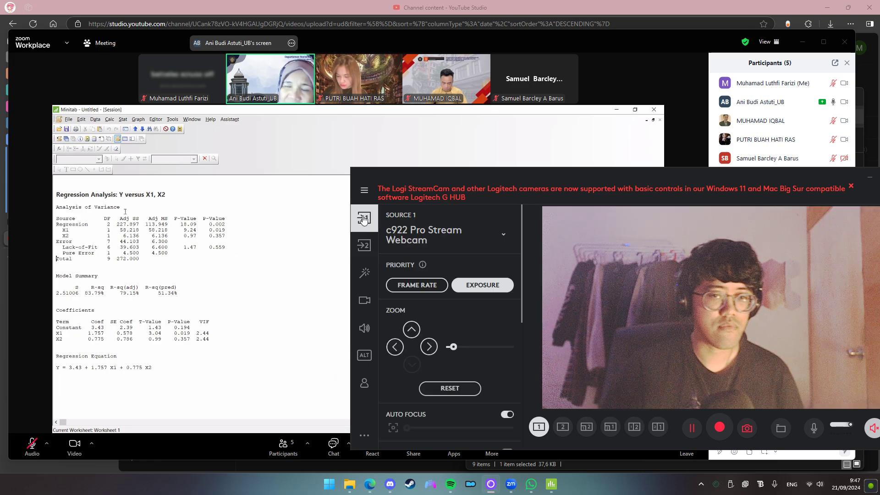
click(314, 281)
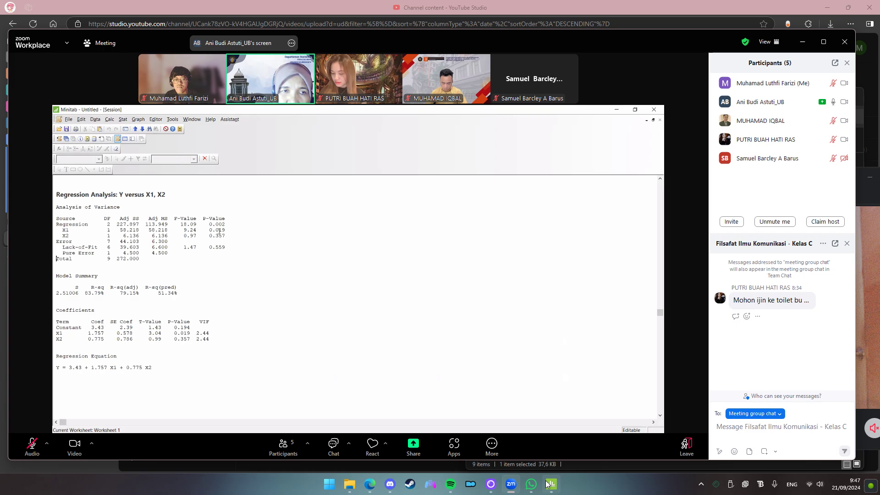
Step: Switch to Minitab and fit a regression model with x1 and x2 as responses and y as the continuous predictor
mouse_move(548, 485)
click(546, 436)
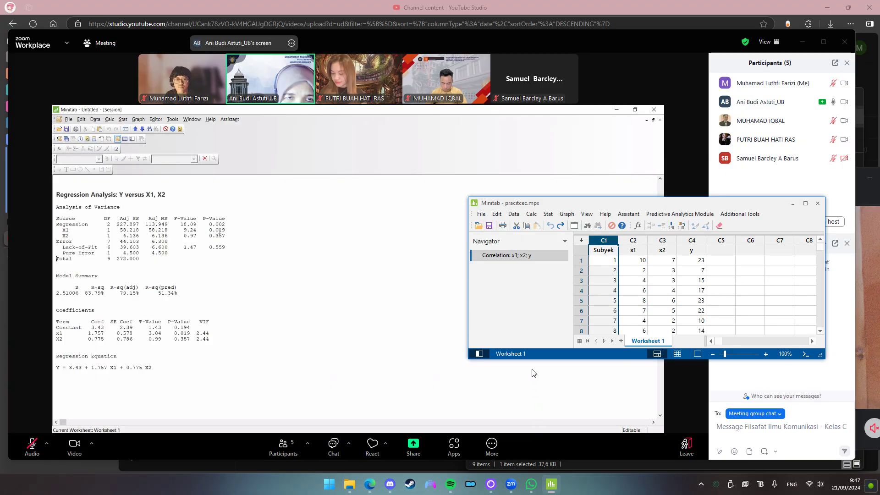
click(550, 215)
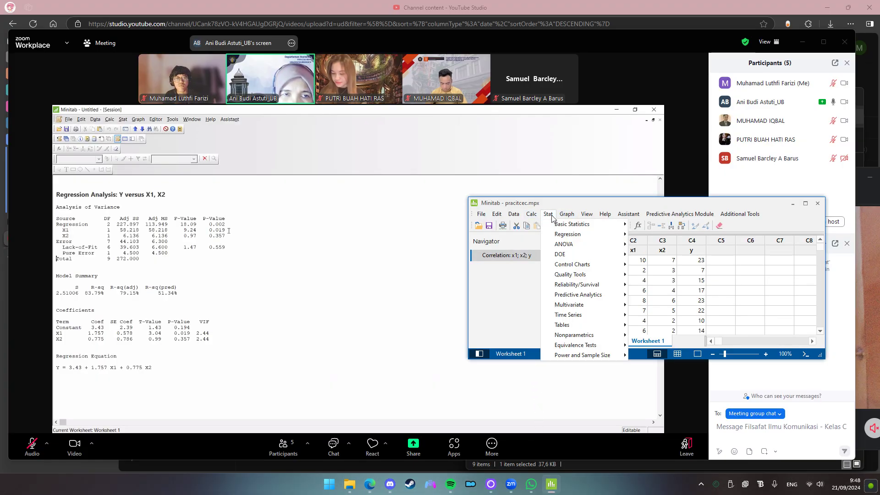
mouse_move(569, 234)
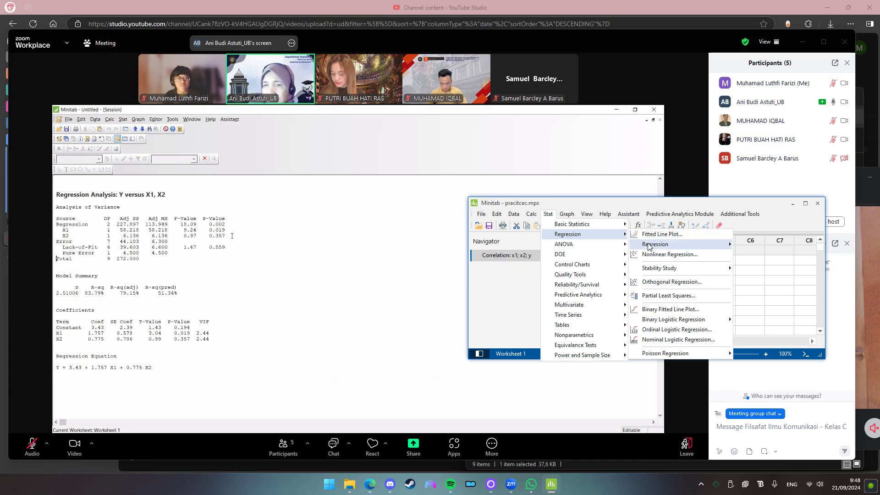
mouse_move(650, 245)
click(761, 244)
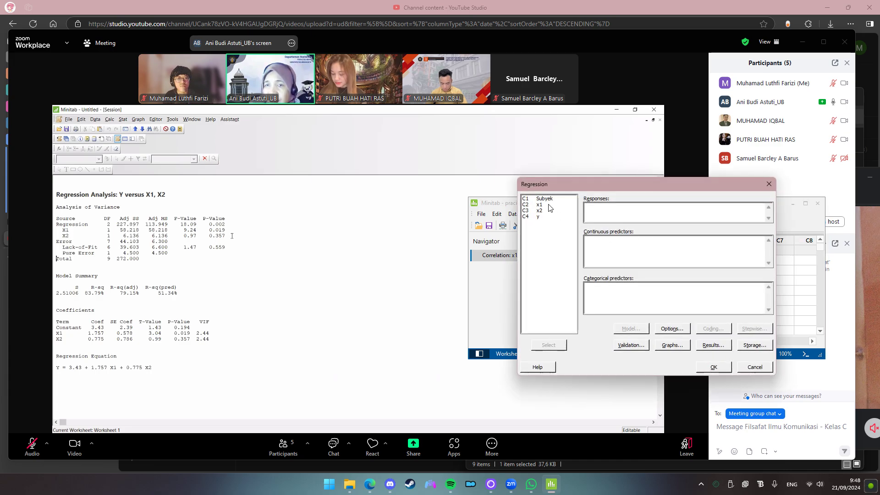
click(546, 204)
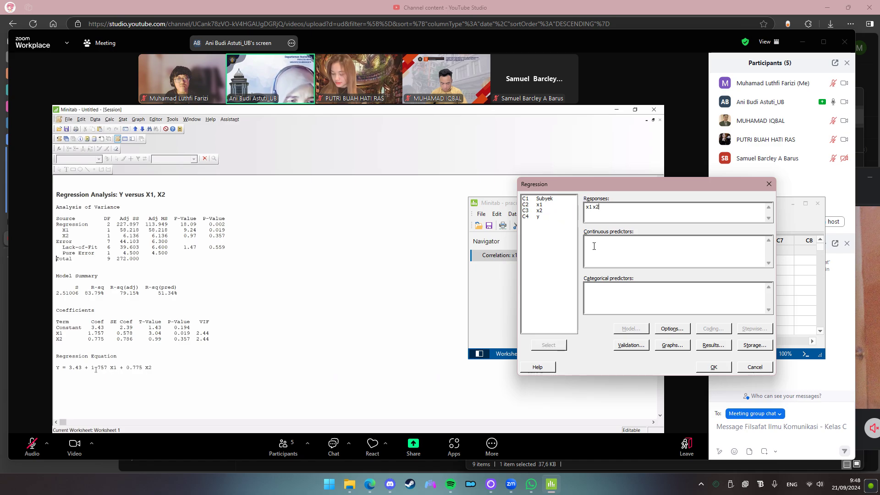
double_click(536, 217)
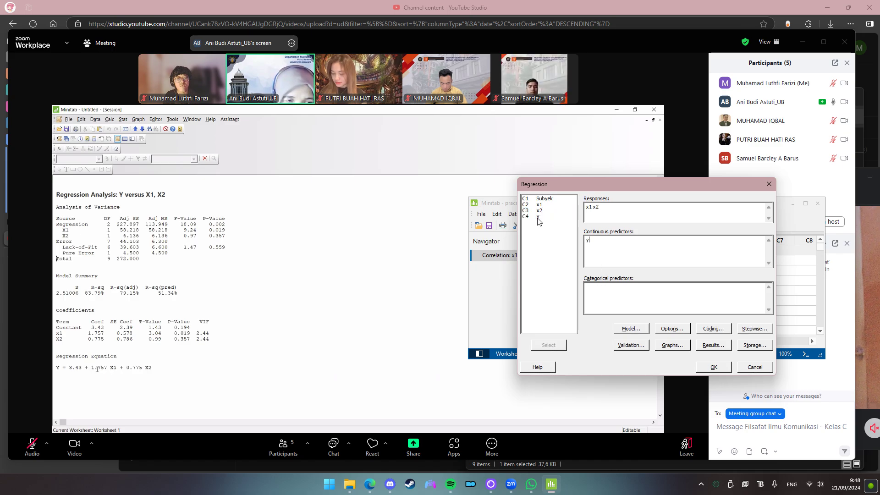
click(713, 367)
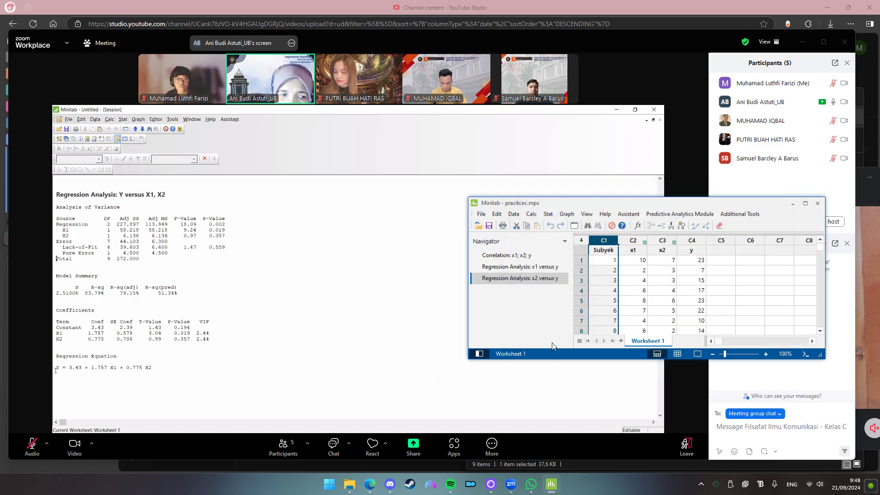
Step: Look through the correlation and regression outputs listed in the navigator and the data in Worksheet 1
click(534, 279)
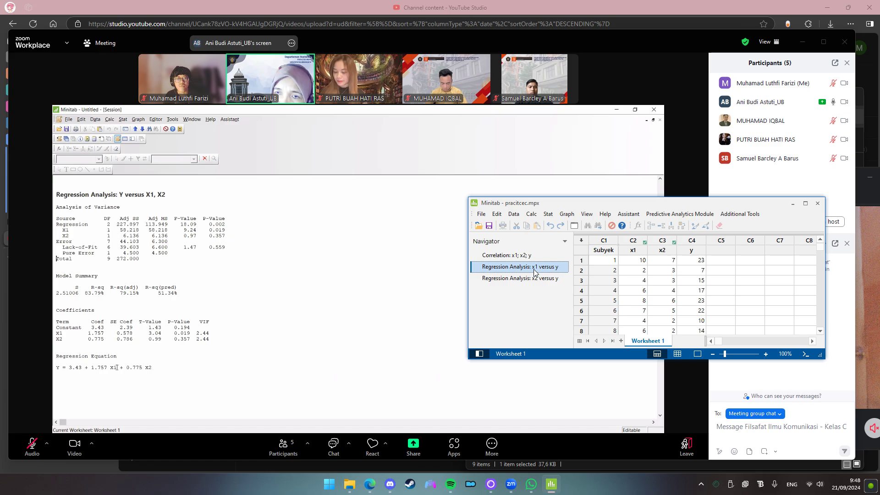
click(534, 267)
click(535, 278)
click(534, 267)
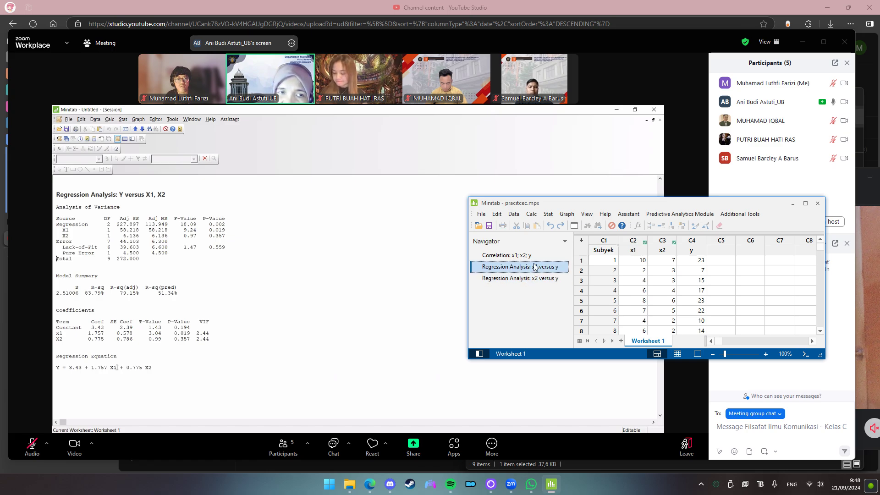
click(532, 255)
scroll(617, 281, down, 5)
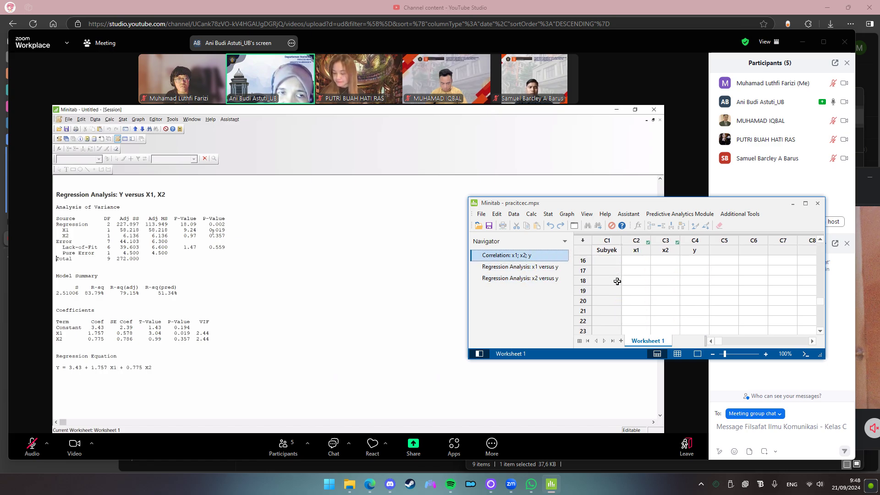
scroll(617, 281, up, 5)
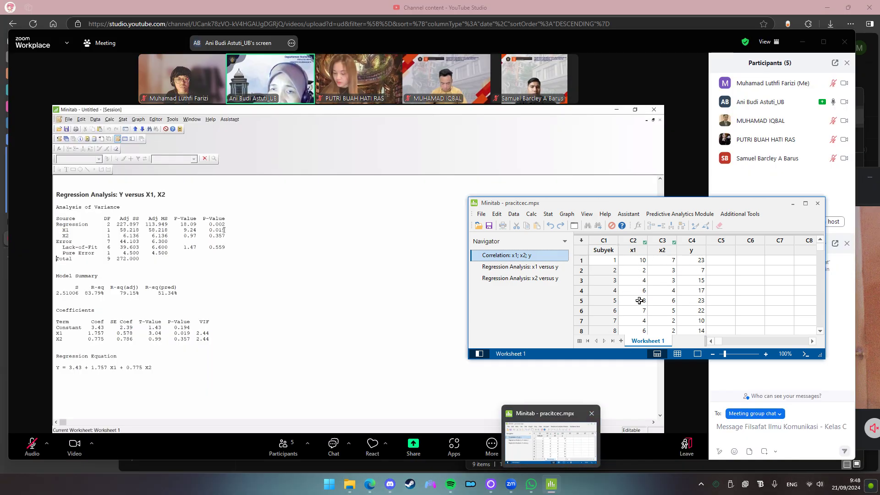
click(640, 301)
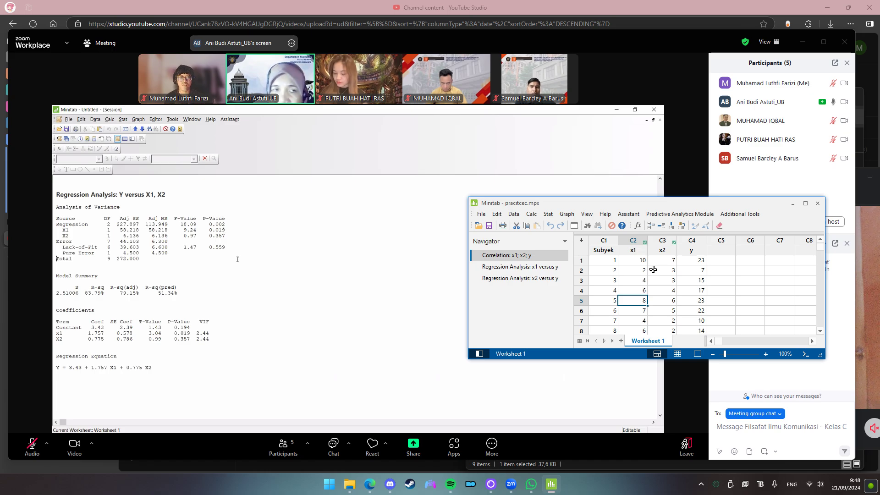
Step: Check the actions offered for the x1 versus y regression output and dismiss them
double_click(553, 267)
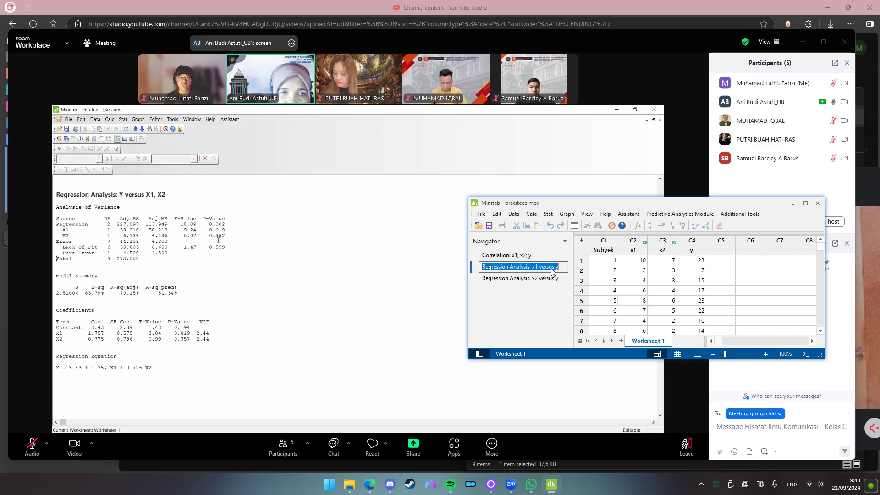
key(Escape)
right_click(550, 270)
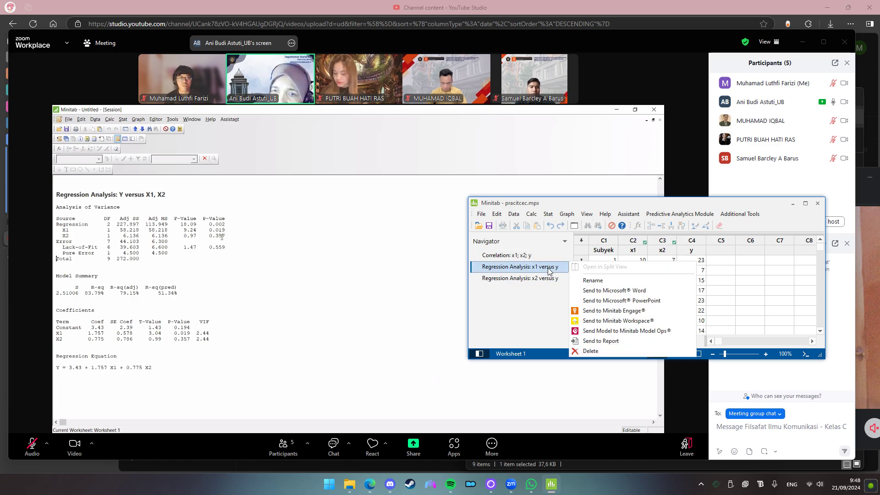
click(546, 255)
click(546, 255)
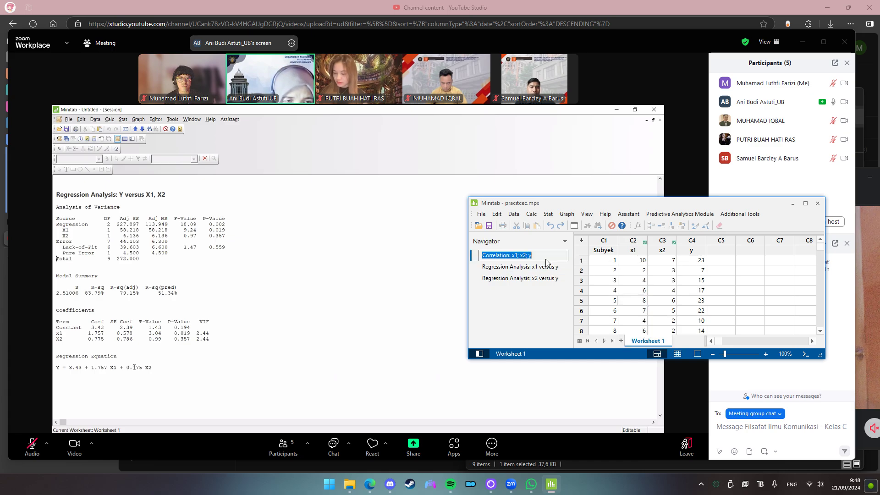
Step: Select the x1 versus y regression output, enlarge the Minitab window upward, and examine its equation, coefficients, model summary and analysis of variance
click(545, 268)
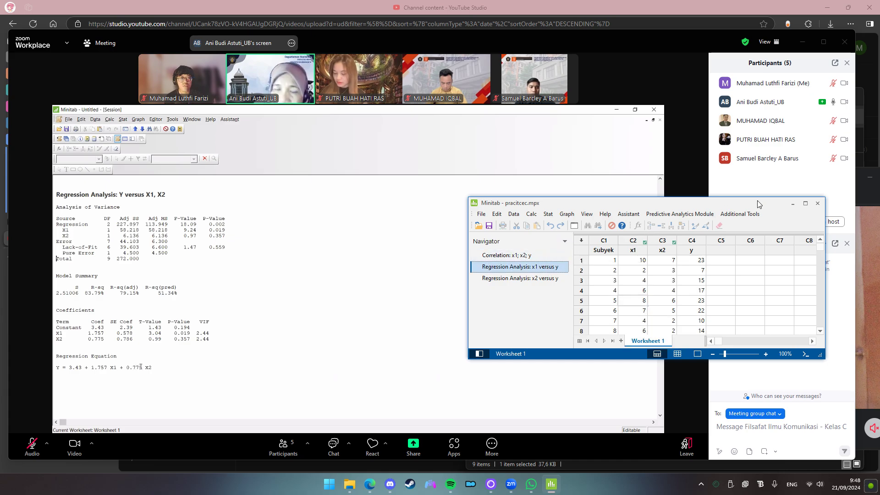
drag(749, 197, 750, 16)
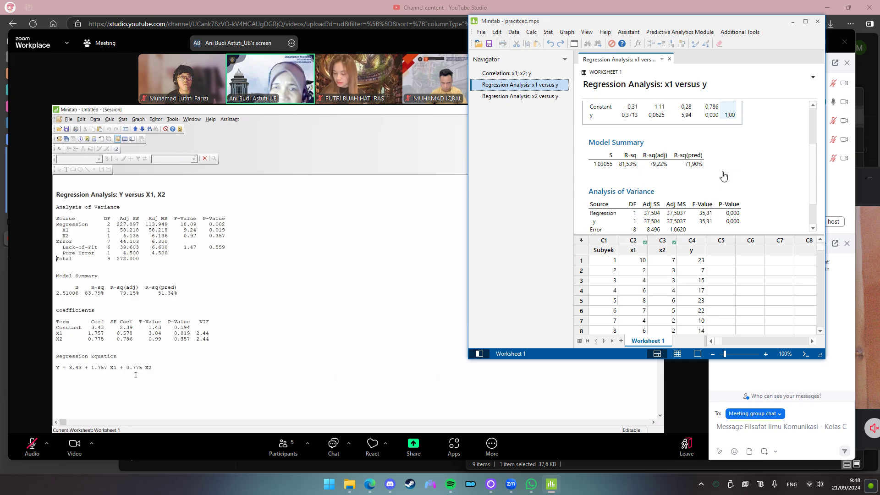
scroll(724, 176, up, 3)
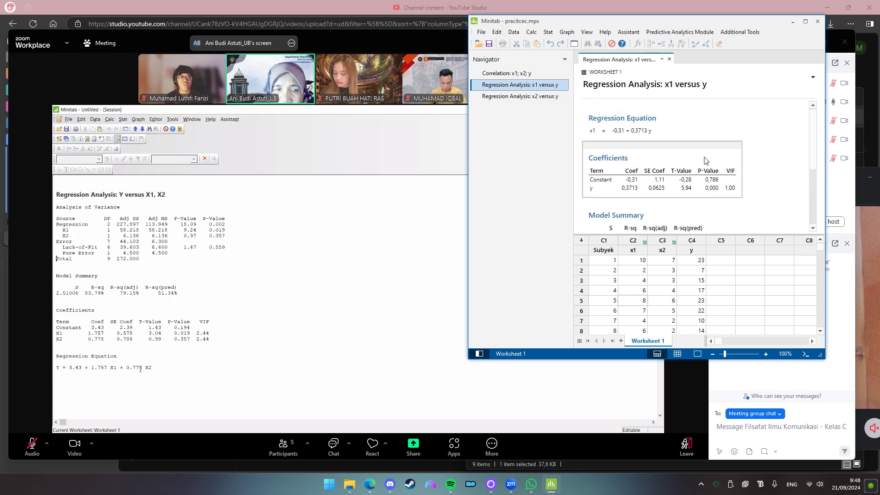
scroll(705, 160, down, 5)
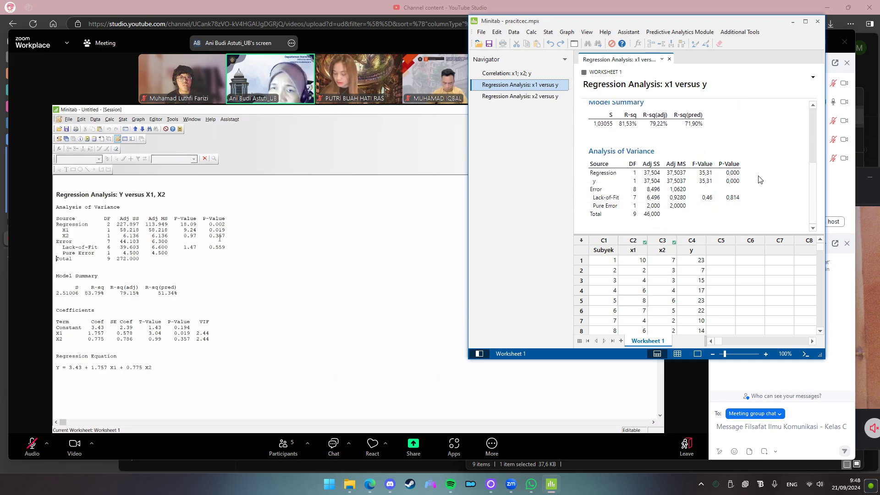
scroll(738, 187, up, 1)
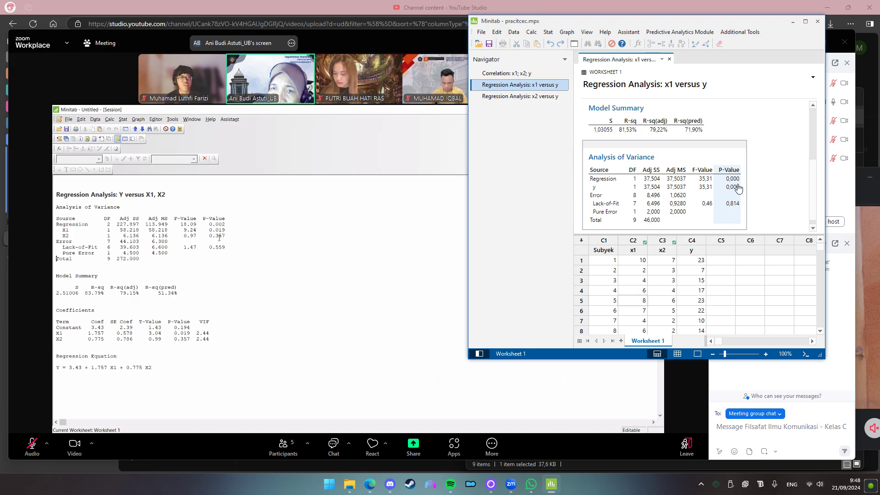
scroll(737, 185, up, 3)
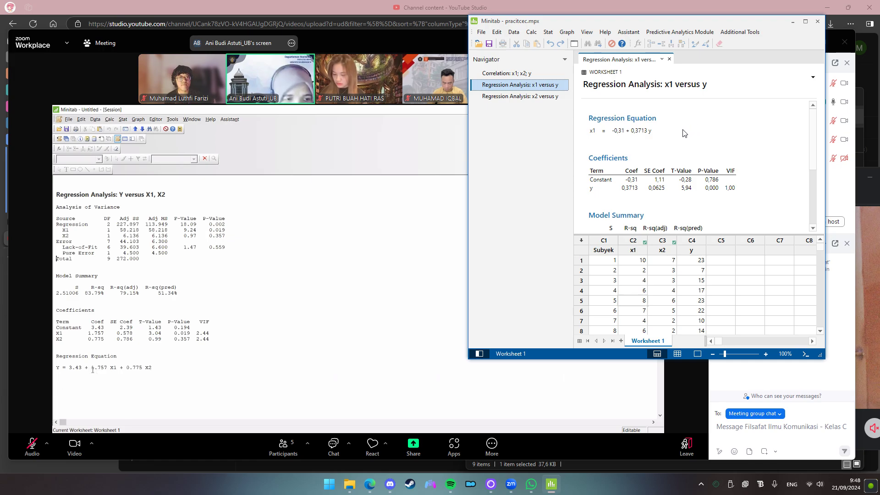
Step: Delete the x2 versus y and x1 versus y regression outputs from the project and open the correlation output
scroll(688, 133, down, 3)
scroll(648, 142, up, 3)
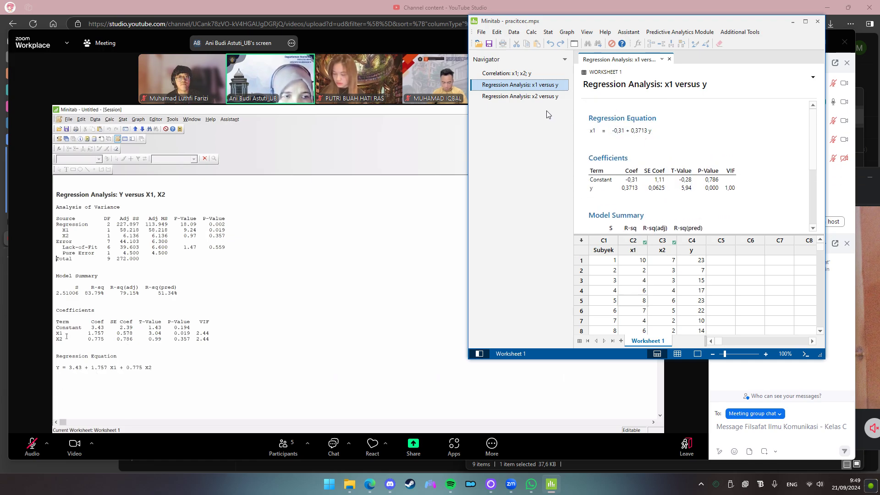
click(542, 96)
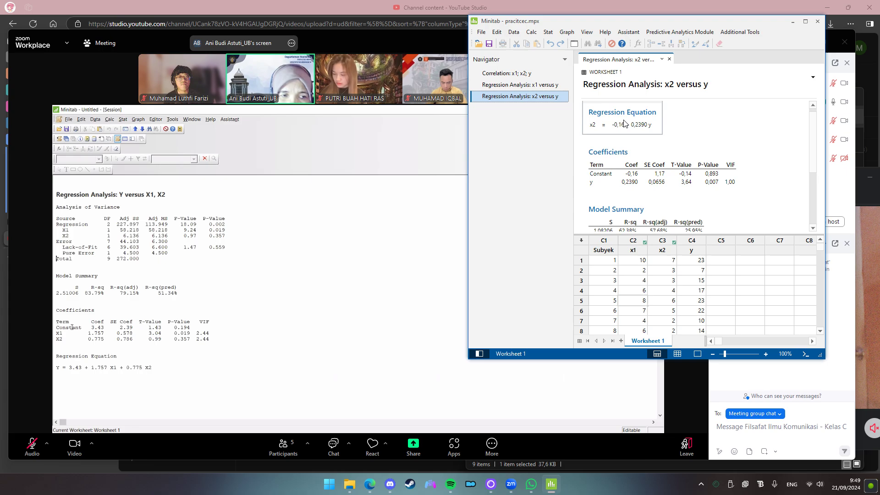
right_click(533, 97)
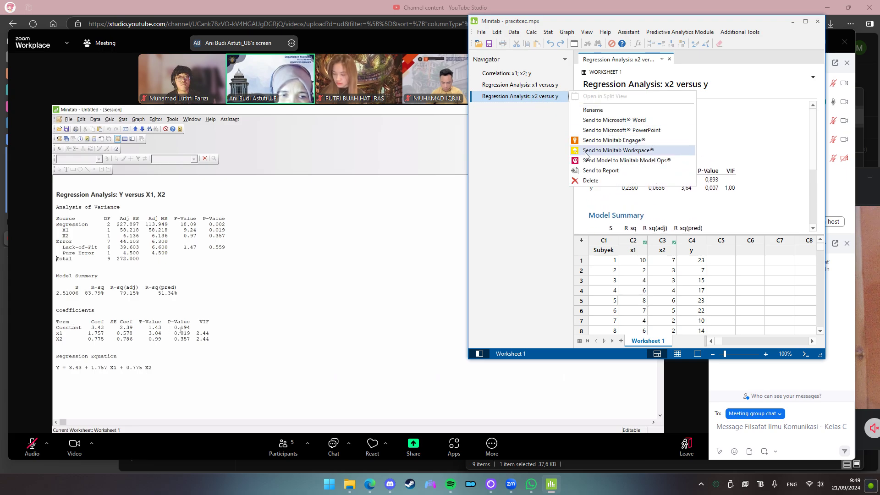
click(590, 181)
right_click(554, 107)
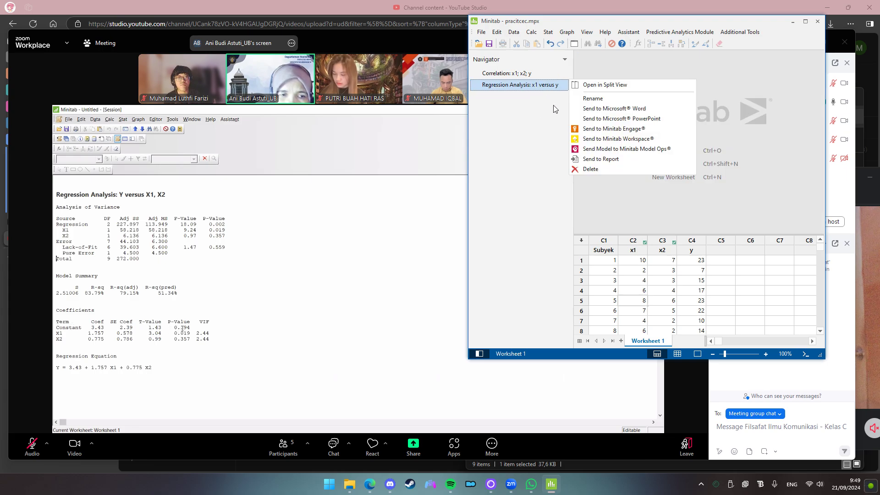
click(591, 169)
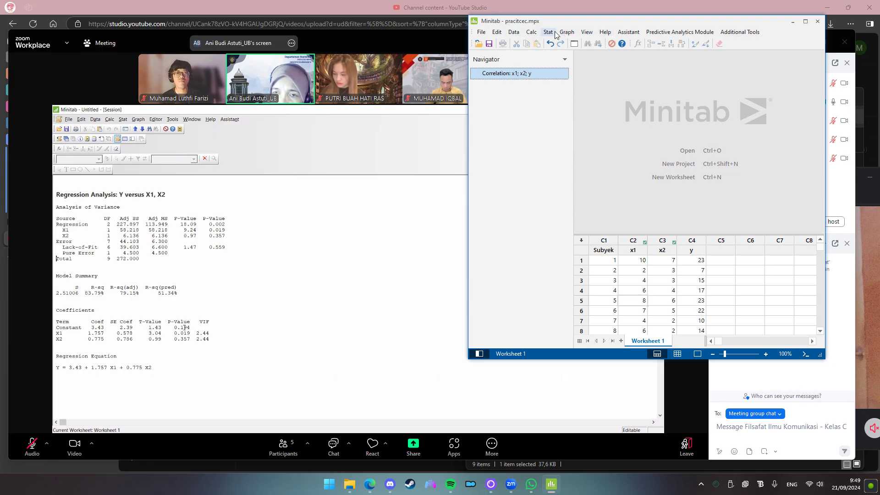
click(533, 74)
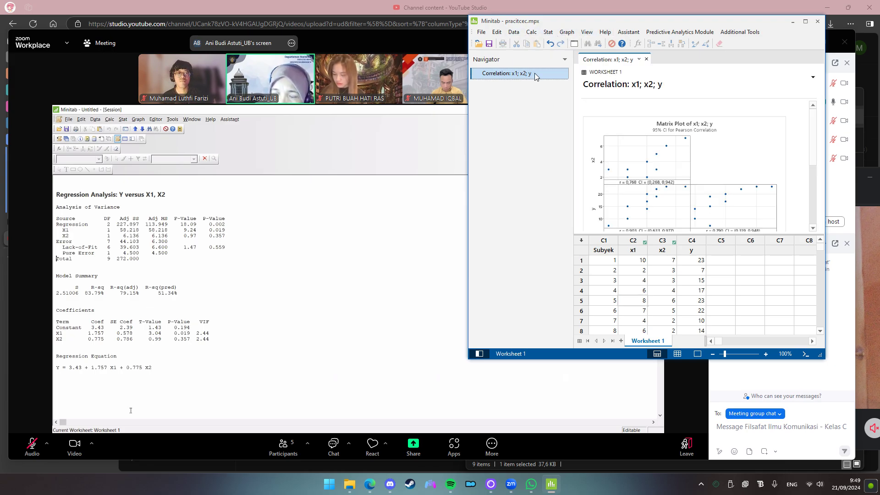
Step: Start Fit Regression Model again and clear the existing responses and continuous predictors
click(549, 32)
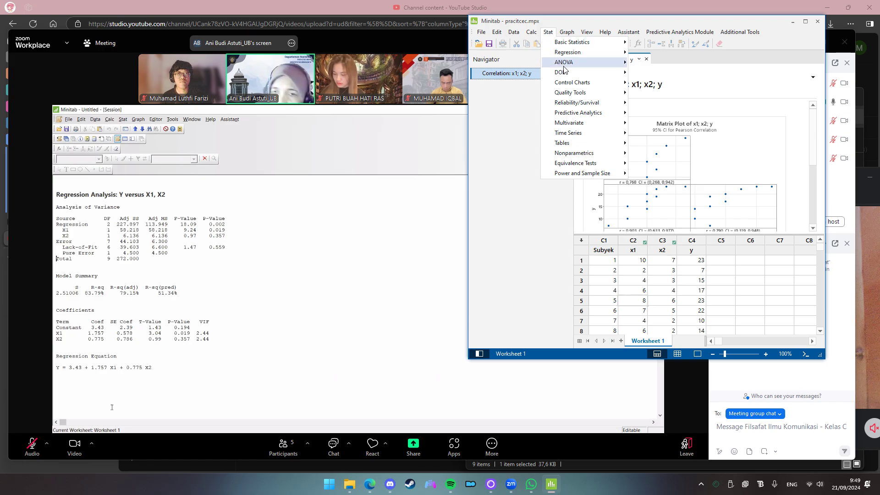
mouse_move(604, 52)
mouse_move(687, 63)
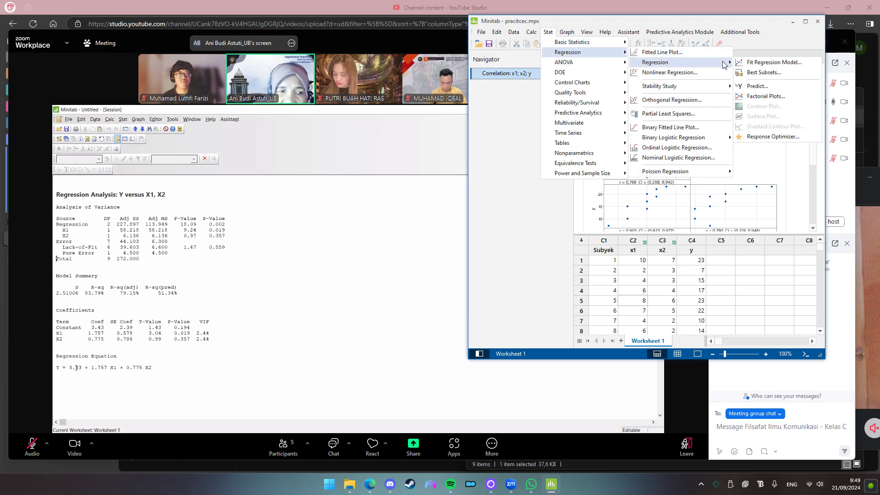
click(752, 63)
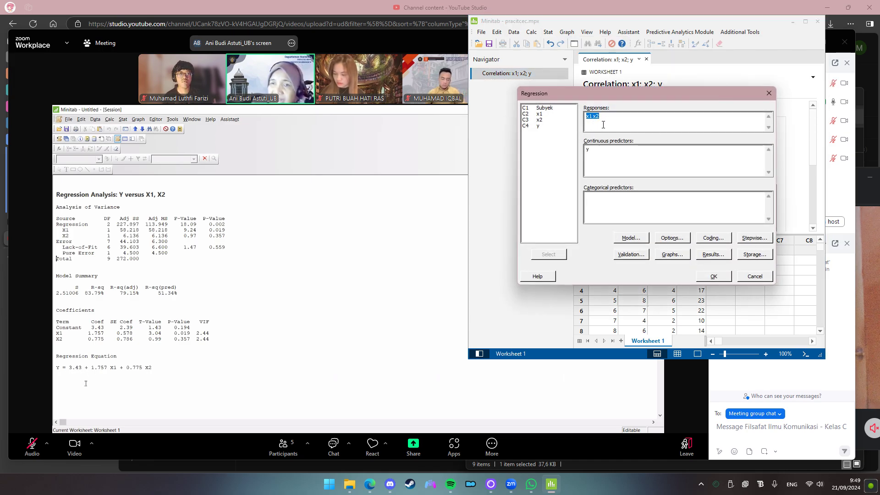
key(BackSpace)
double_click(598, 149)
key(BackSpace)
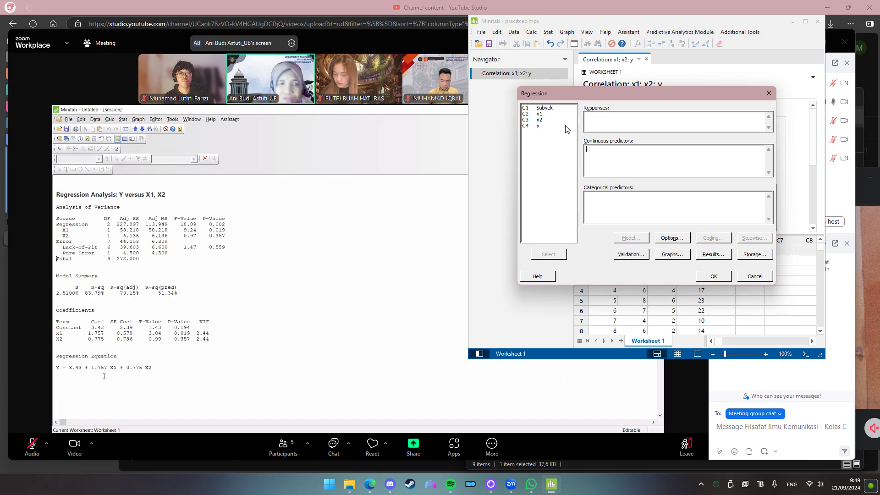
click(548, 126)
double_click(561, 126)
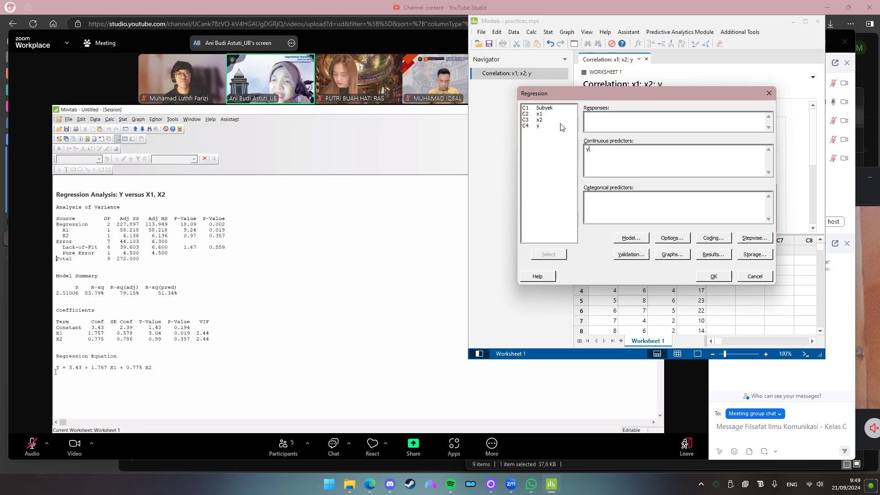
key(BackSpace)
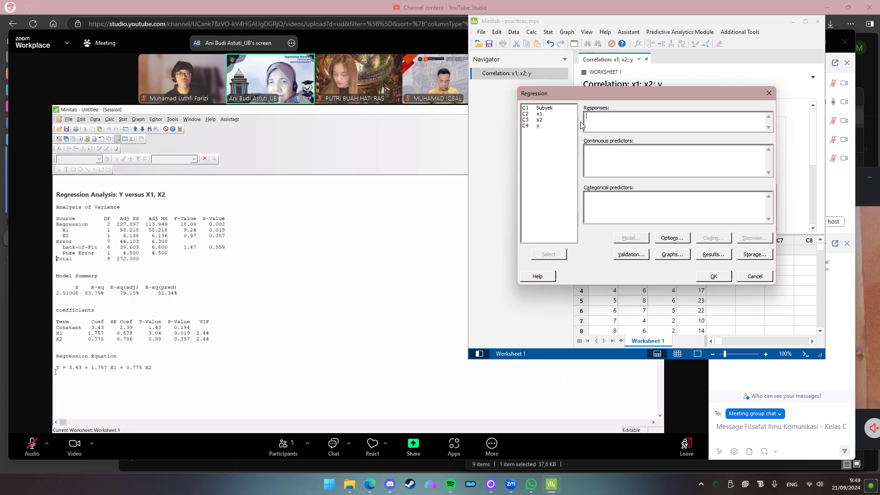
Step: Fit the regression model with y as the response and x1 and x2 as continuous predictors
double_click(553, 126)
click(549, 114)
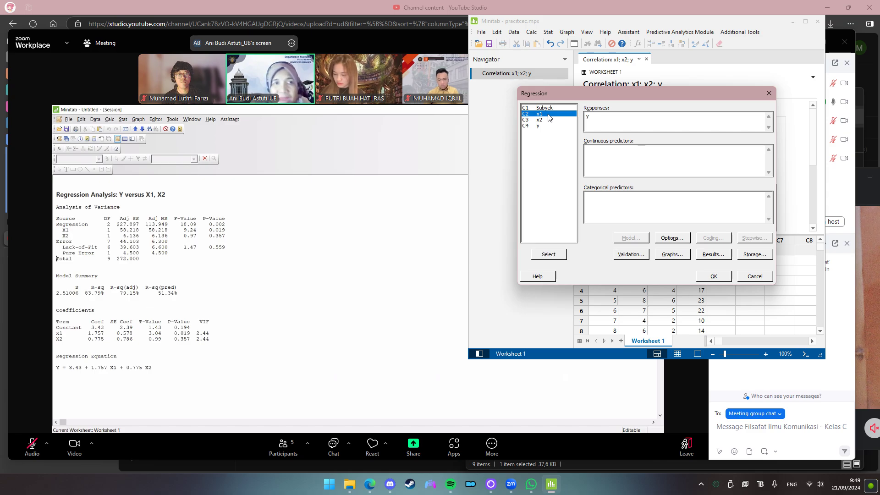
double_click(549, 115)
double_click(549, 121)
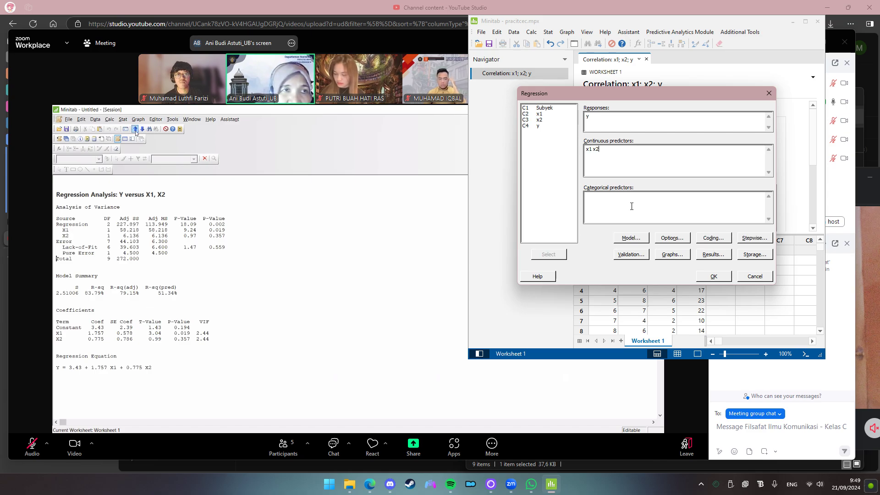
click(714, 276)
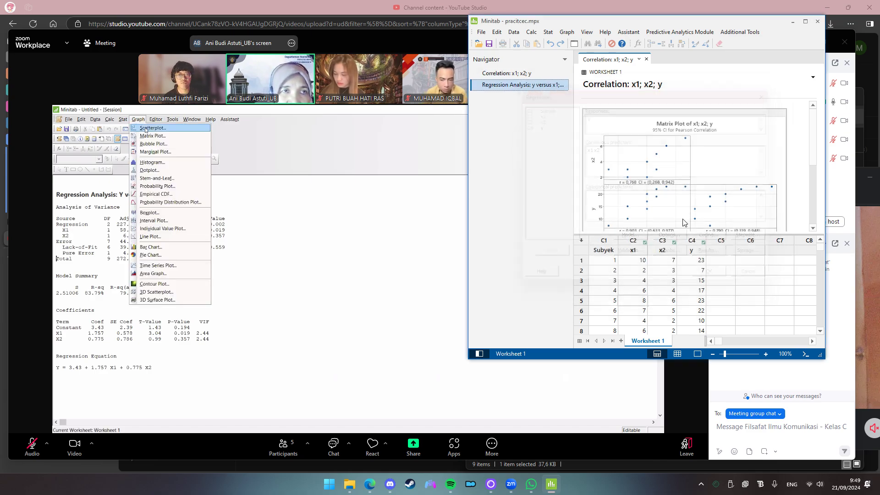
Step: Examine the equation, coefficients, model summary and analysis of variance of the y versus x1 and x2 regression
scroll(759, 170, down, 2)
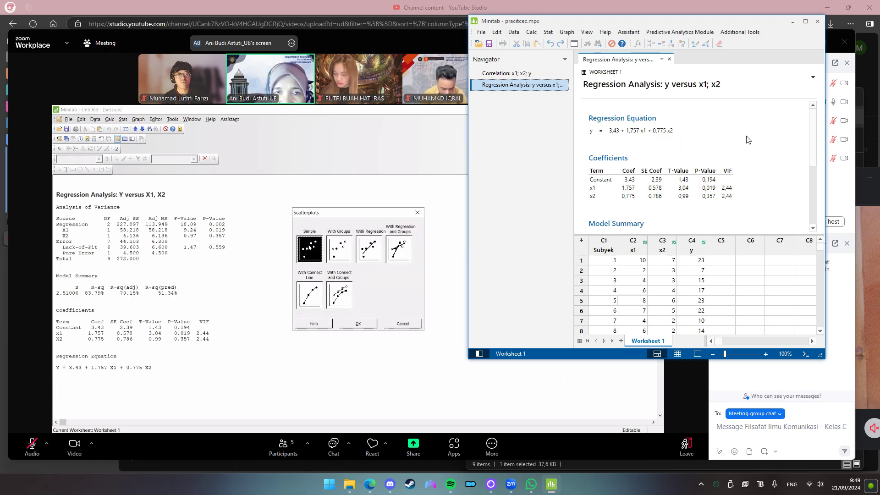
scroll(759, 171, up, 3)
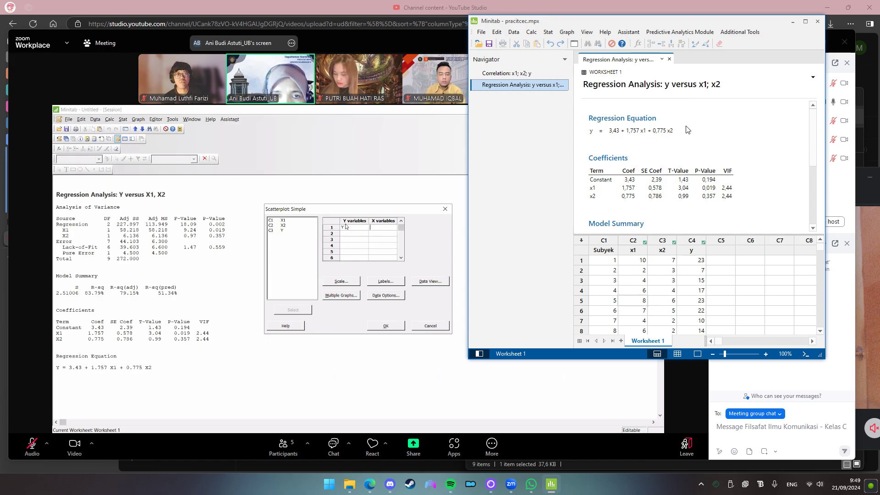
scroll(685, 133, down, 2)
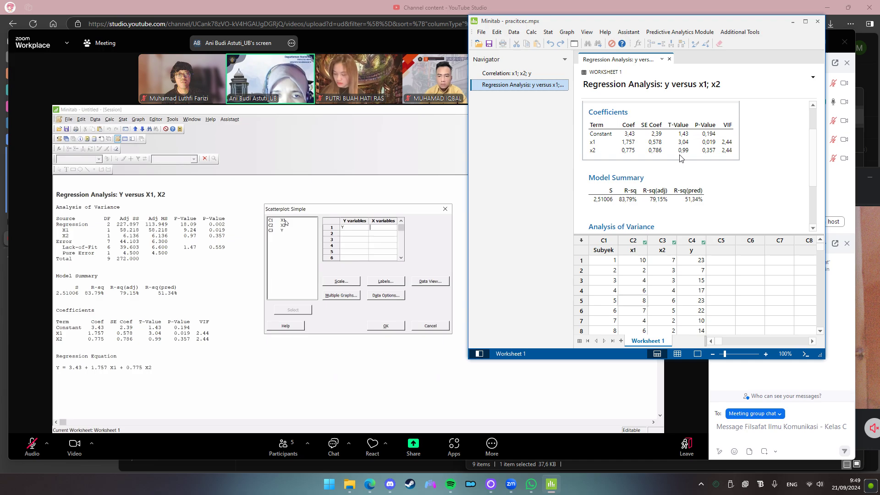
scroll(681, 158, down, 3)
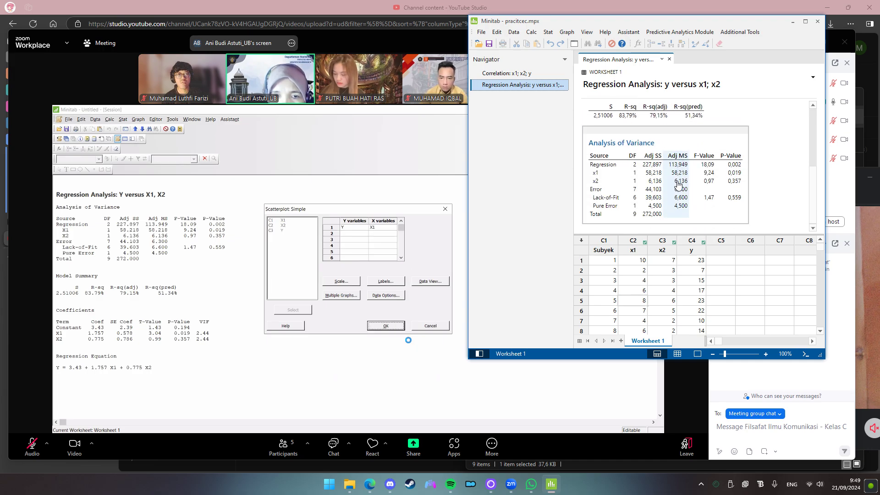
scroll(700, 171, up, 4)
scroll(705, 168, up, 2)
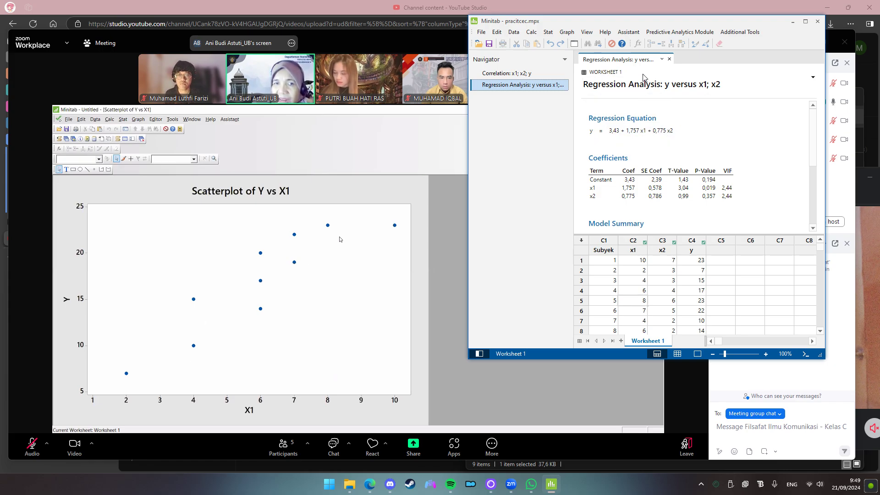
Step: Set up a scatterplot with regression, using y as the Y variable and x1 as the X variable
click(566, 33)
click(585, 56)
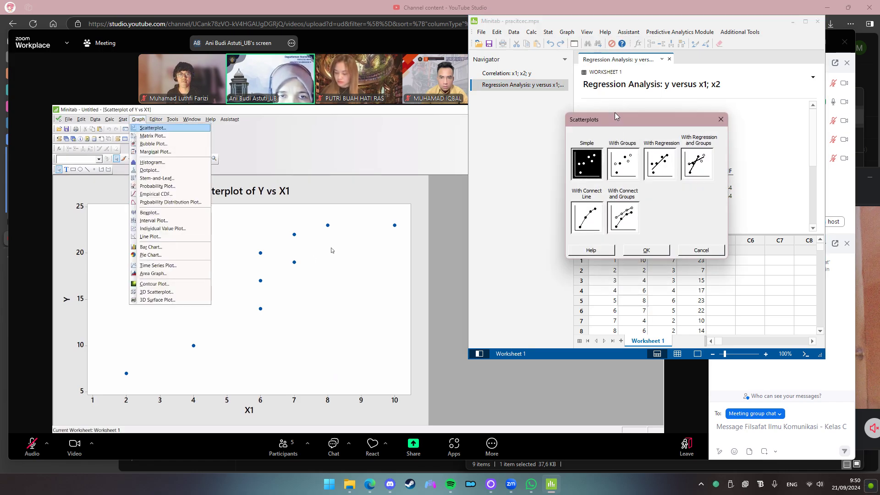
drag(617, 115, 654, 115)
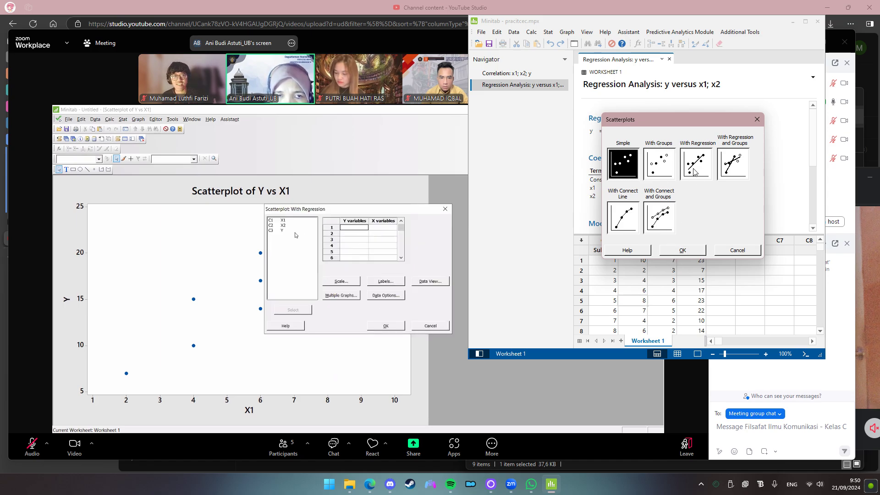
click(695, 170)
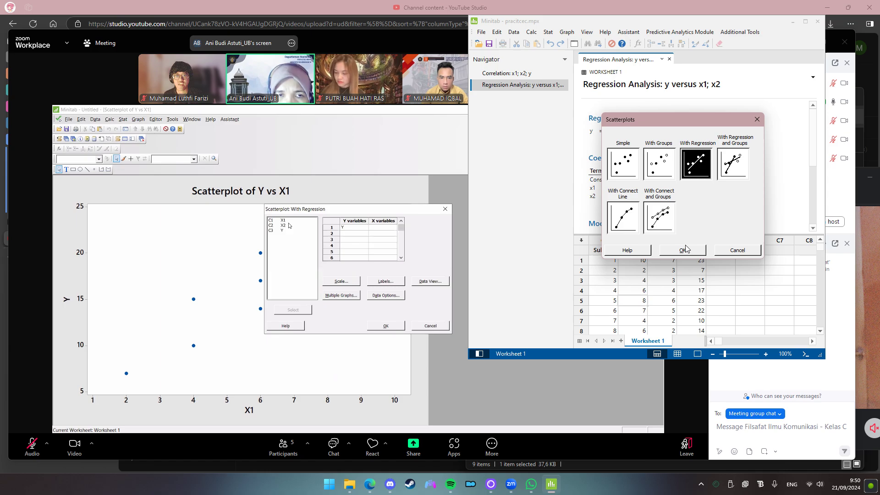
click(684, 250)
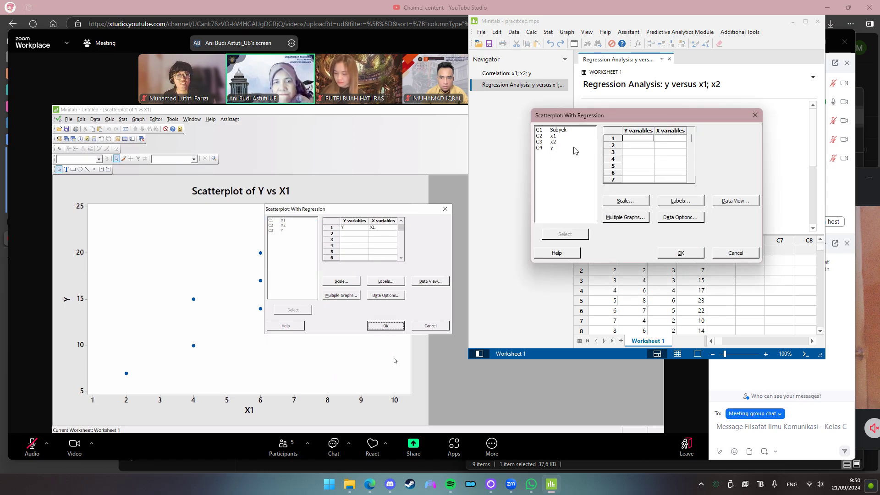
click(634, 139)
click(632, 137)
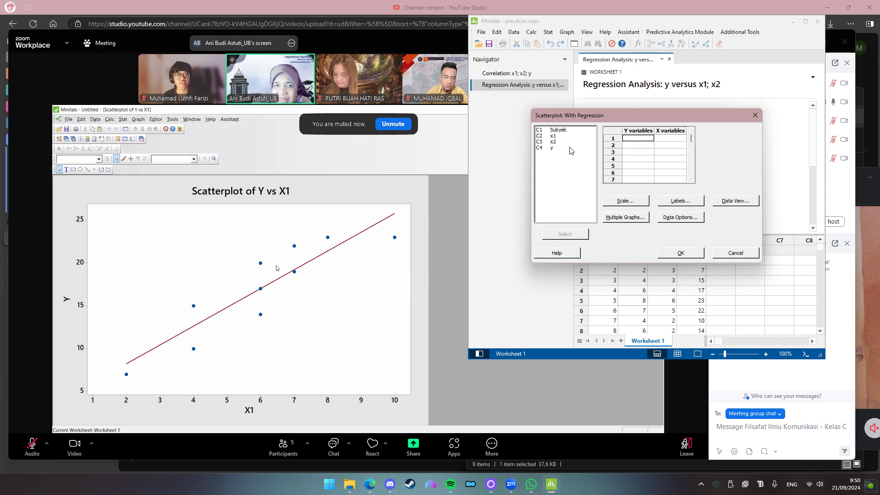
click(562, 152)
click(552, 149)
double_click(553, 149)
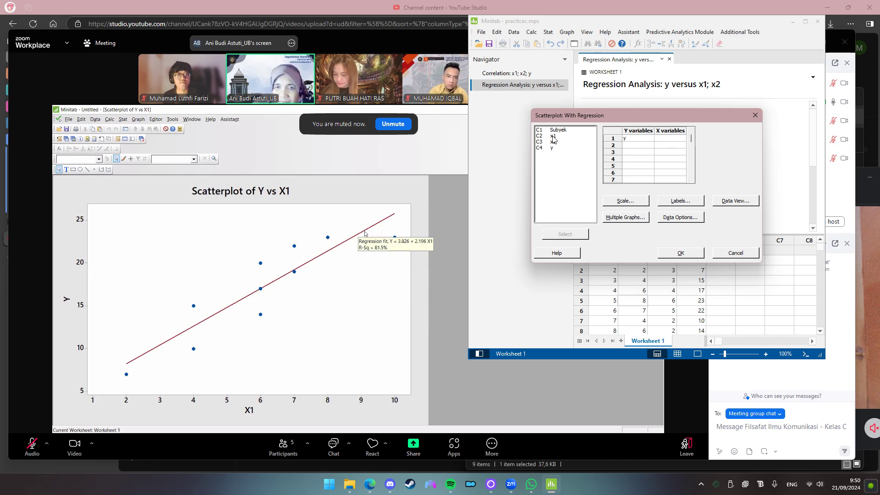
double_click(556, 139)
double_click(557, 142)
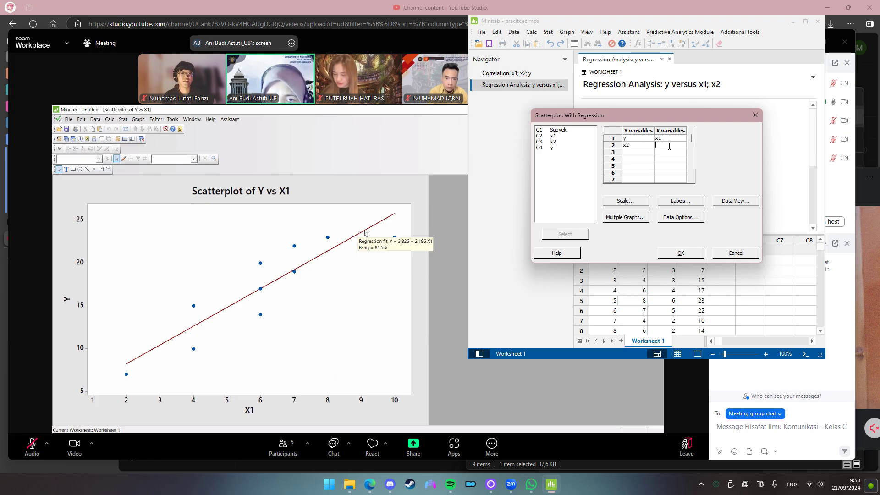
click(642, 145)
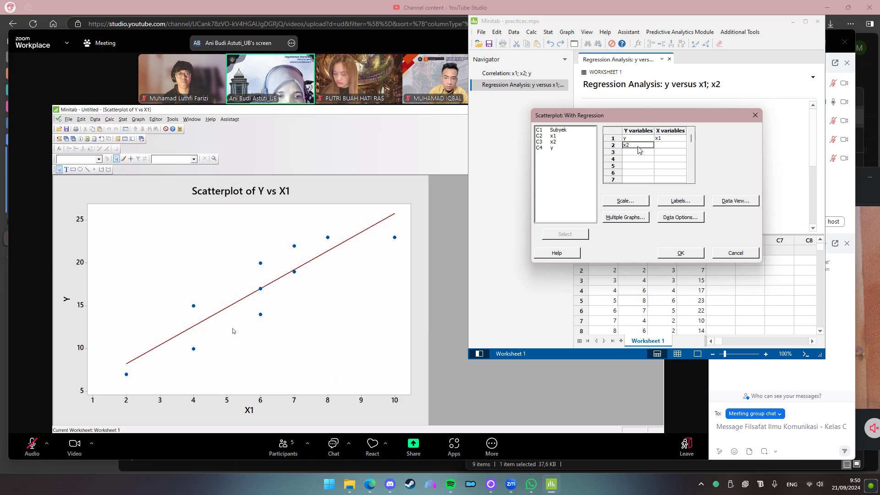
key(BackSpace)
key(BackSpace)
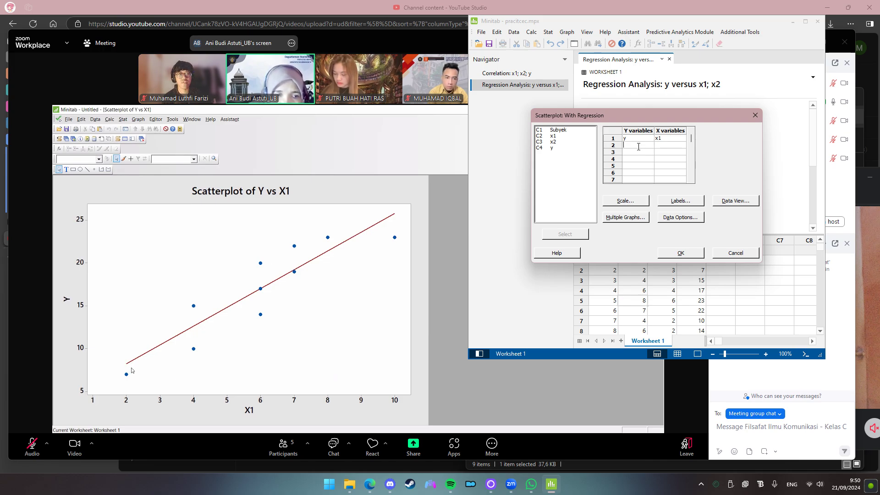
Step: Generate the scatterplot of y versus x1 with its regression line and look over the whole graph
click(680, 252)
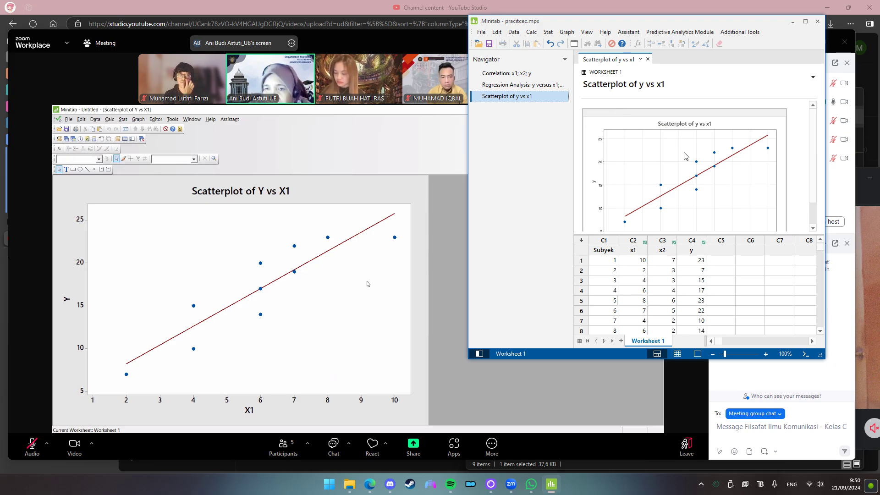
scroll(641, 161, down, 1)
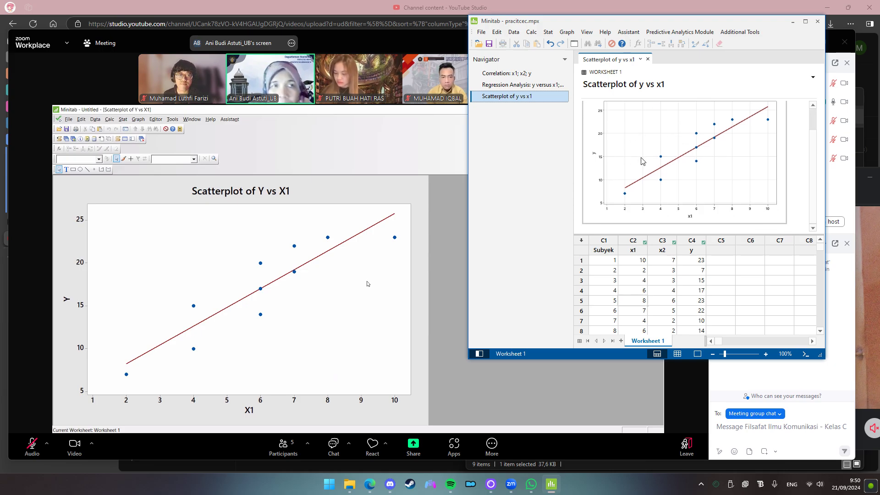
scroll(642, 161, up, 1)
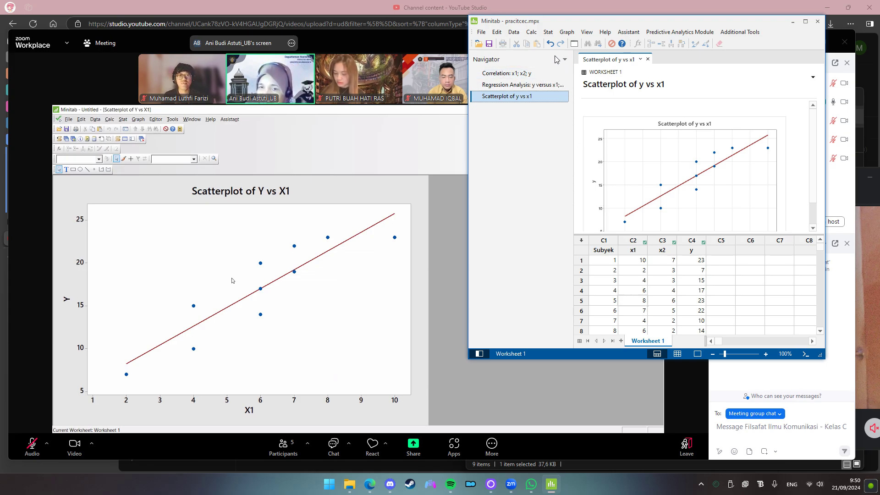
click(567, 31)
click(575, 41)
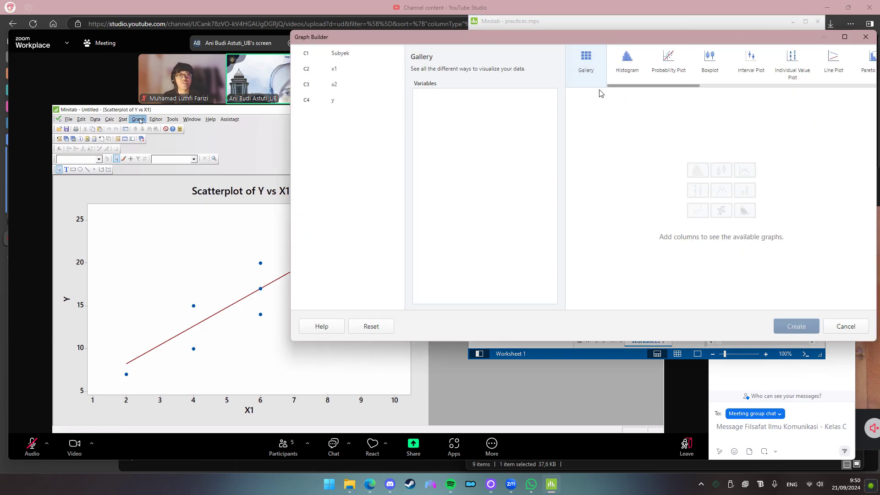
click(866, 37)
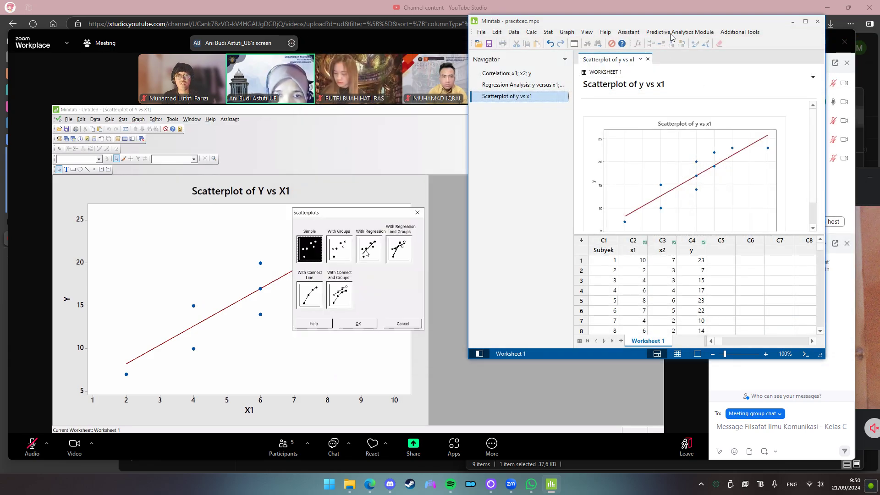
Step: Create a scatterplot with regression of y versus x2 and look over the whole graph
click(567, 31)
click(581, 60)
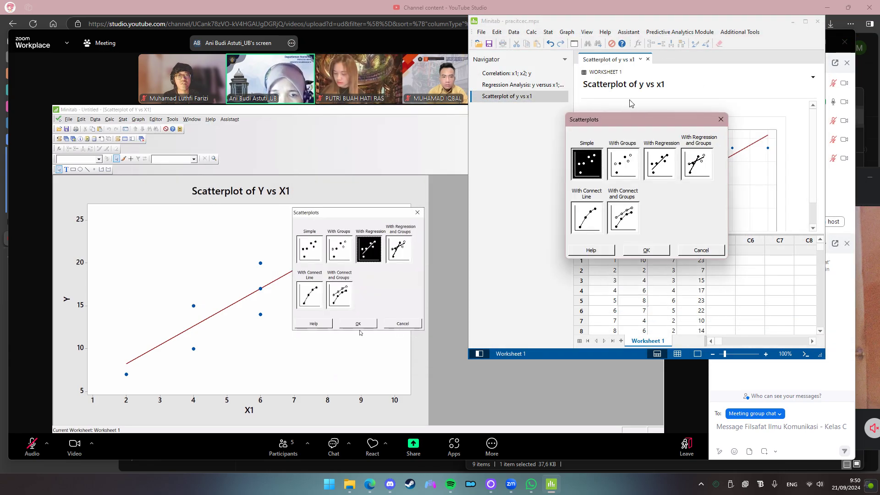
click(659, 164)
click(647, 251)
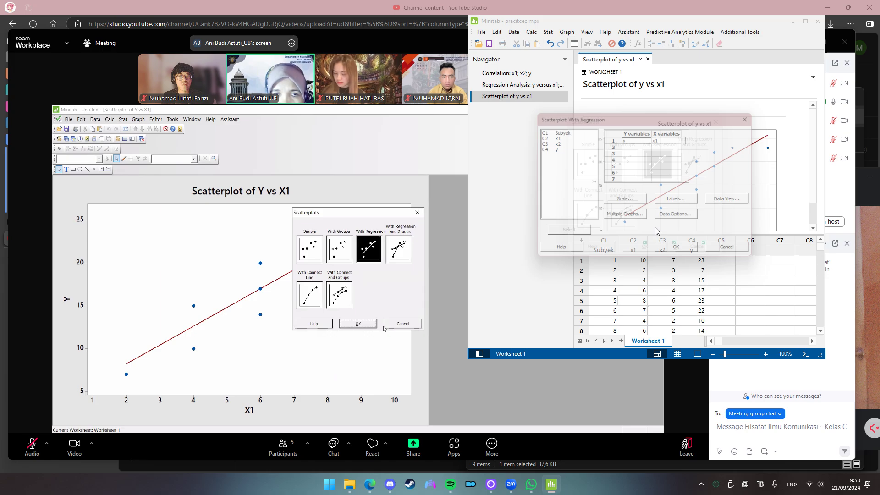
click(665, 139)
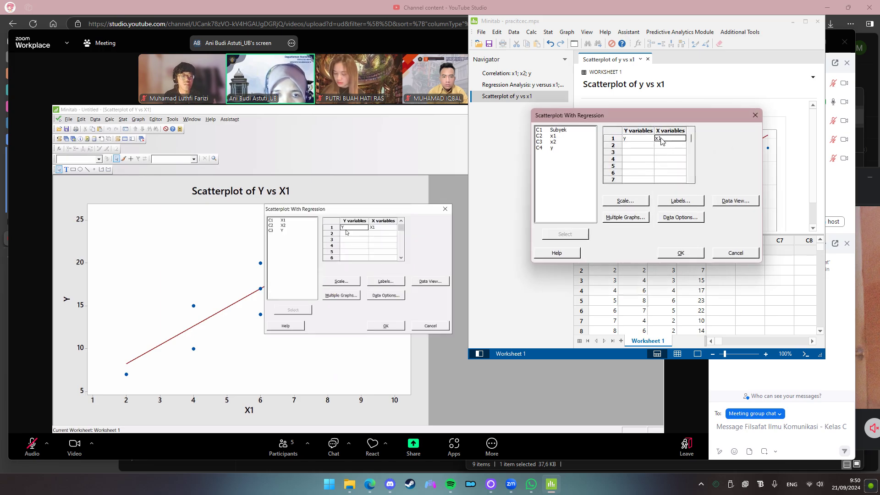
double_click(553, 141)
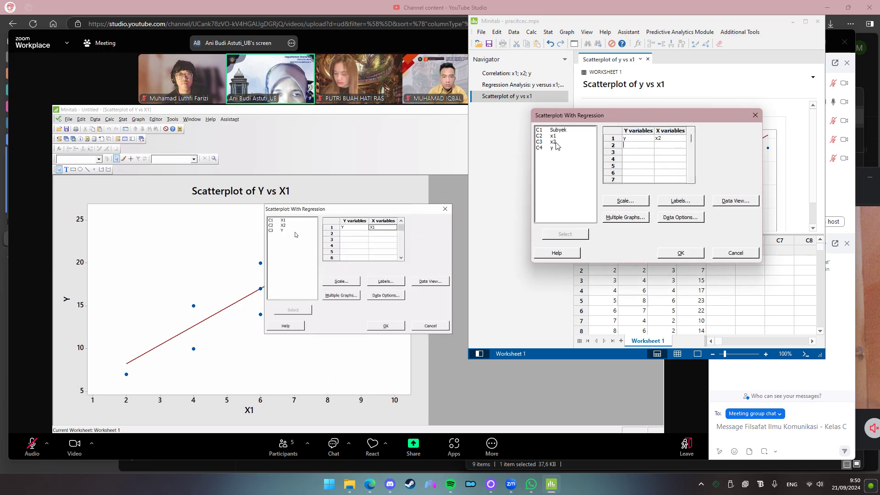
click(678, 253)
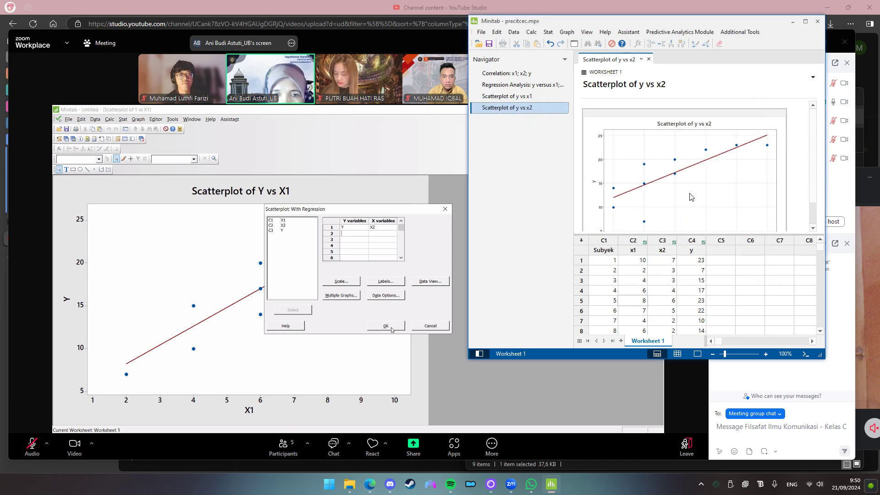
scroll(640, 172, down, 2)
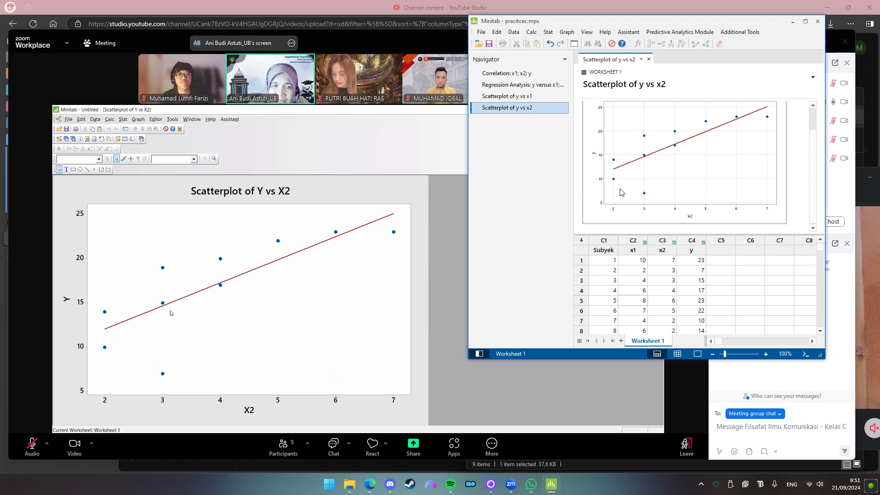
scroll(618, 185, up, 1)
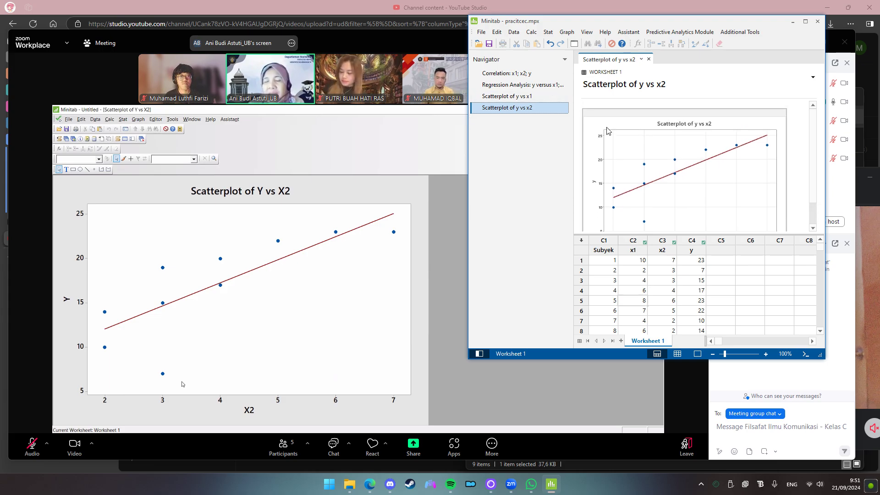
scroll(607, 131, down, 2)
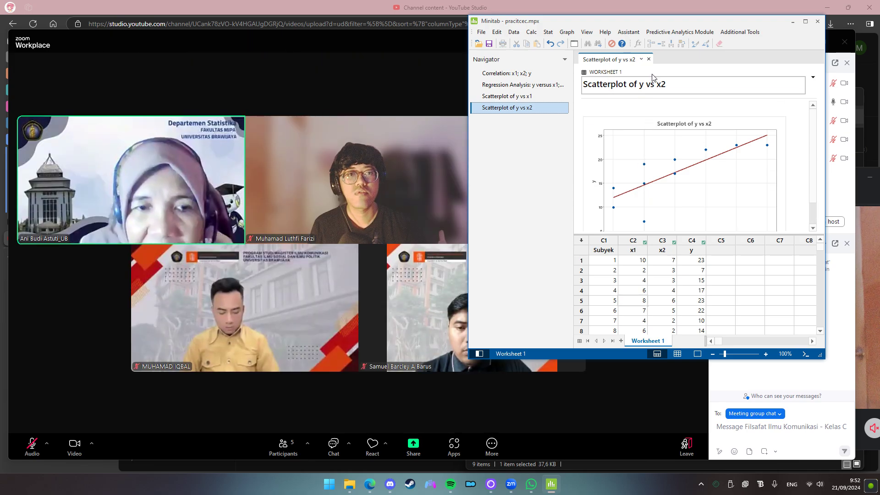
Step: Review the correlation, regression and scatterplot outputs, examining the regression's equation, coefficients, model summary and analysis of variance
click(523, 73)
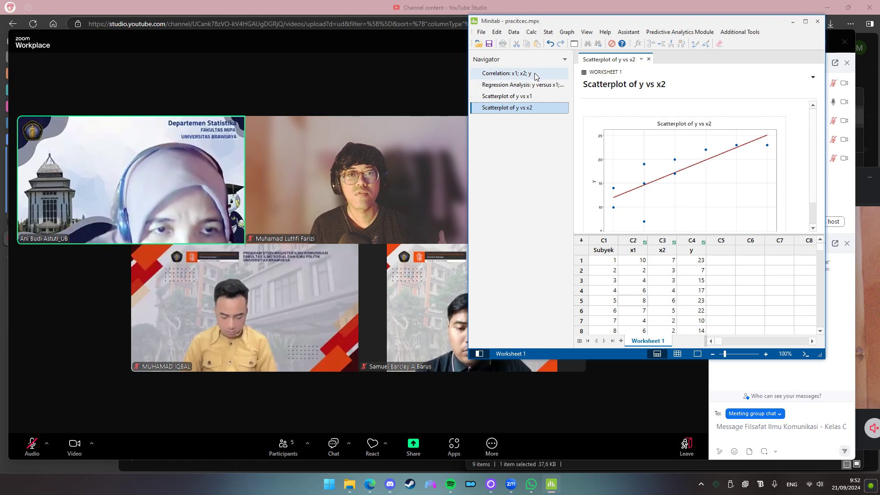
click(535, 86)
click(536, 97)
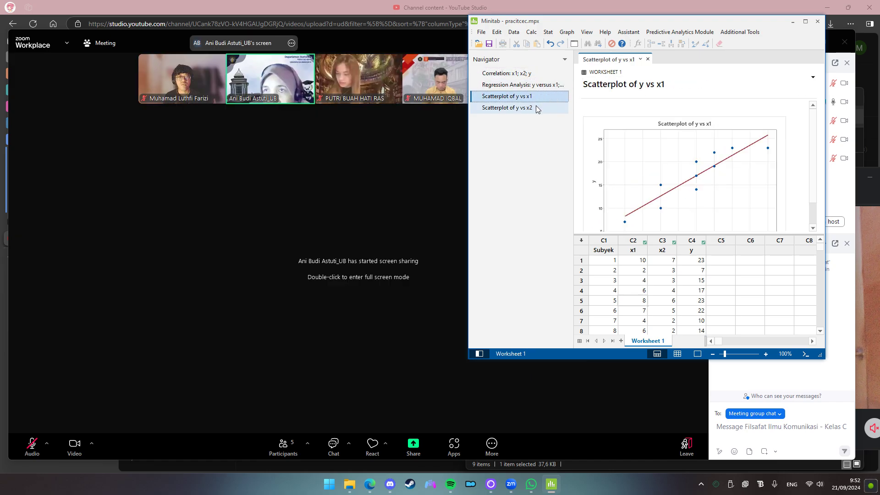
click(536, 106)
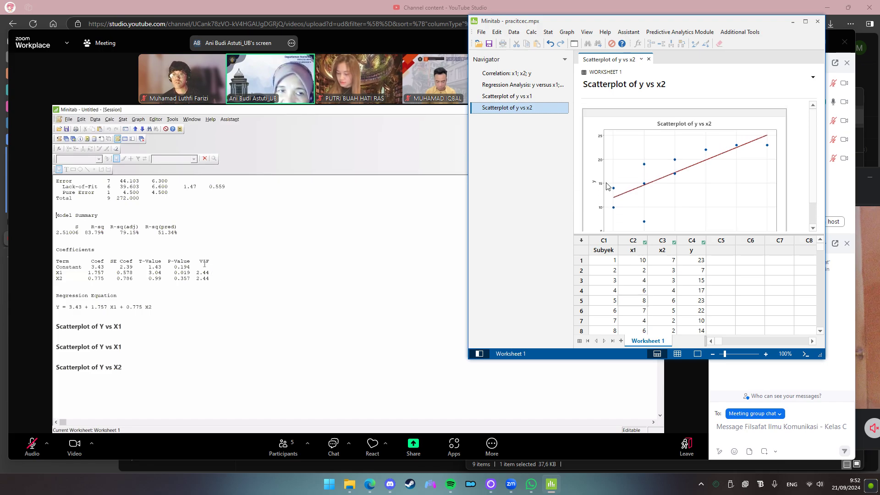
click(527, 85)
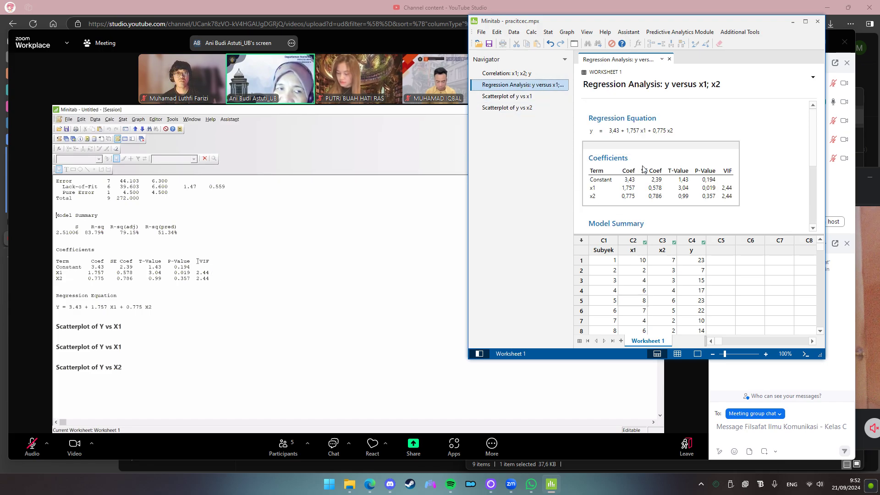
scroll(644, 170, up, 3)
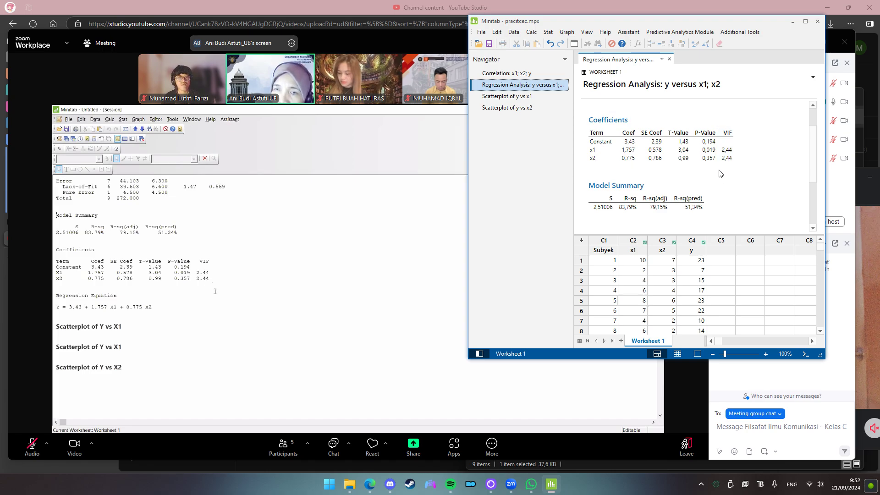
scroll(721, 173, down, 3)
scroll(721, 173, up, 5)
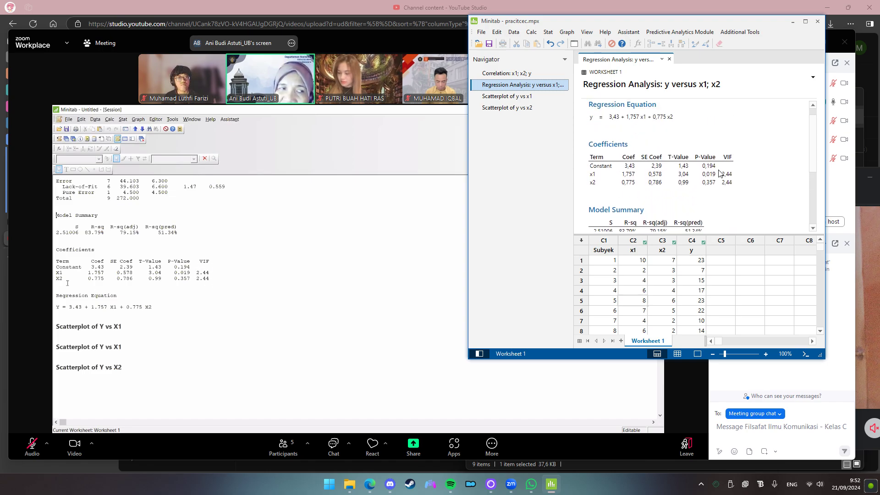
scroll(732, 181, down, 3)
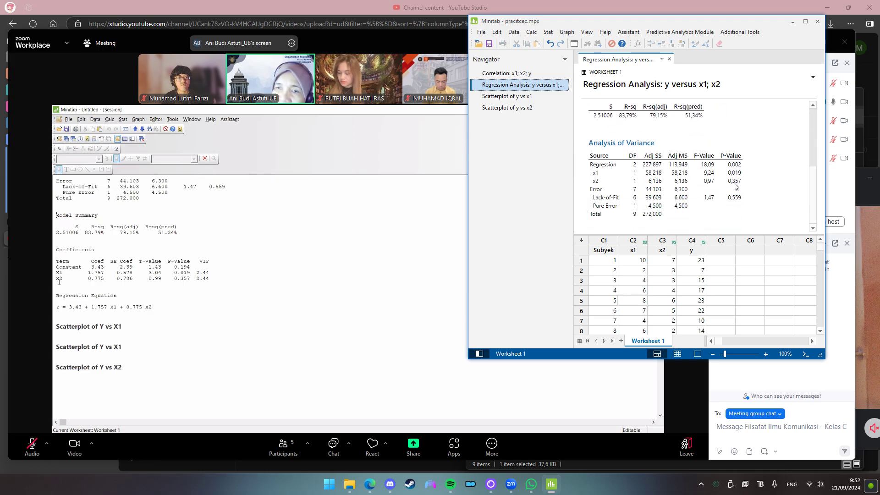
scroll(734, 185, up, 3)
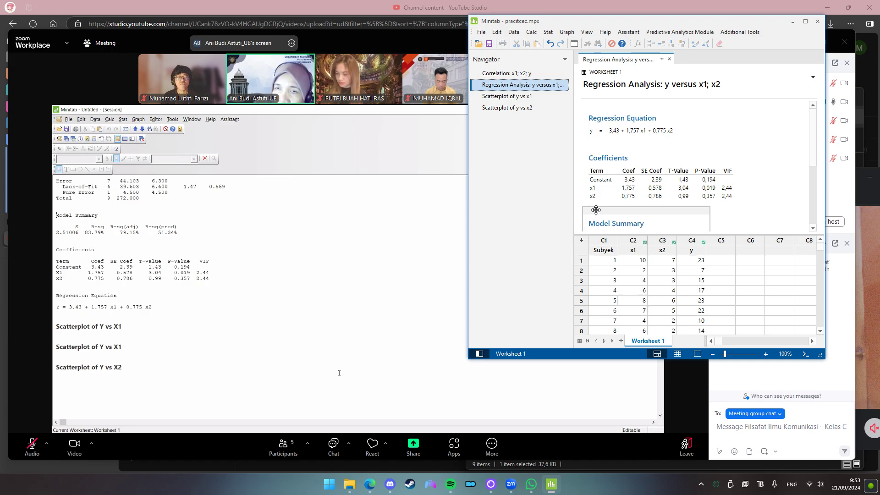
Step: Save the project with its regression and scatterplot outputs
click(481, 32)
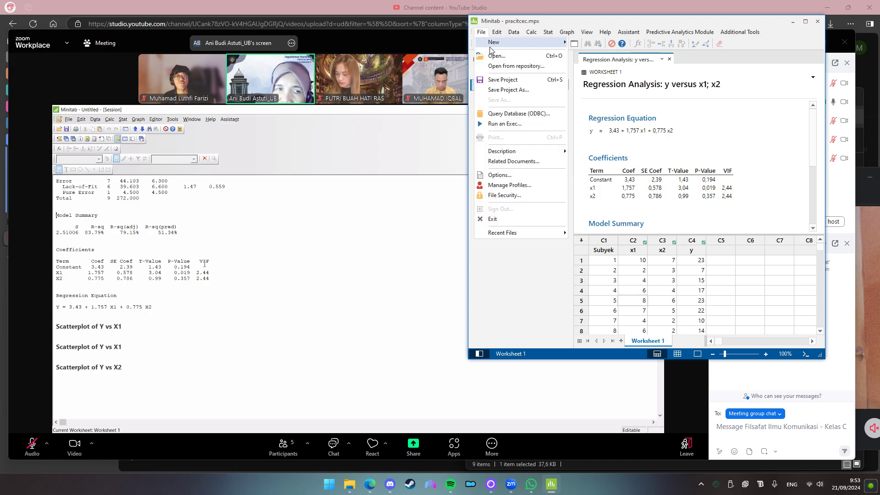
click(501, 81)
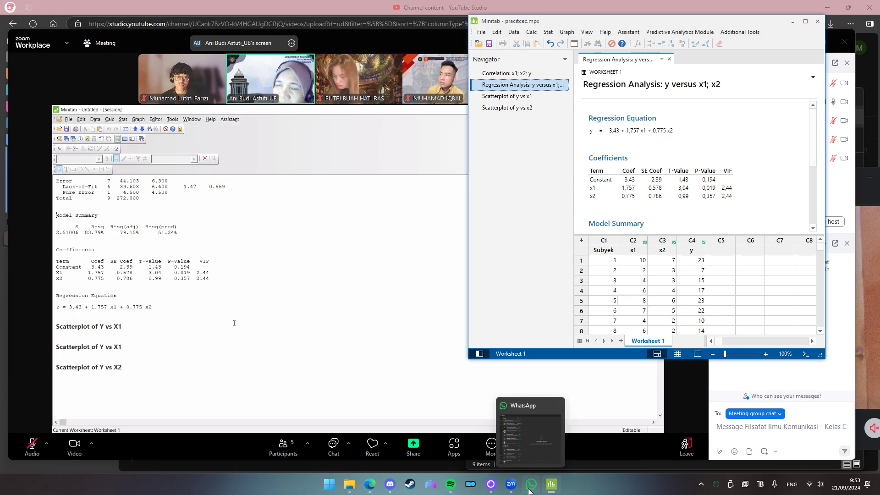
Step: Switch to the webcam software, change the feed to source 2 and back to source 1, the c922 Pro Stream Webcam, and minimise it
mouse_move(511, 485)
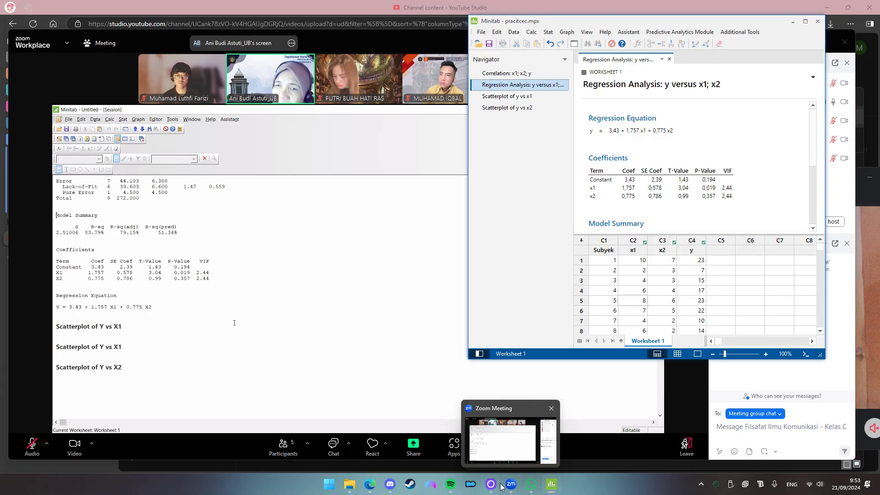
click(491, 447)
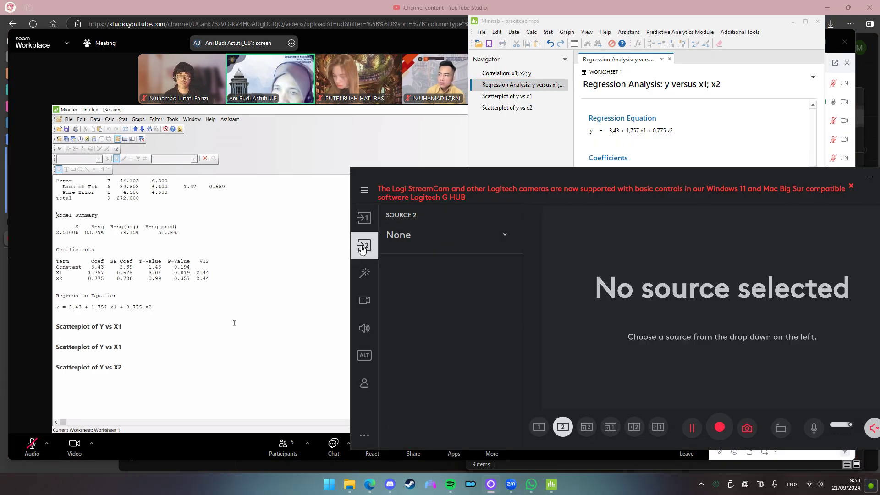
click(363, 247)
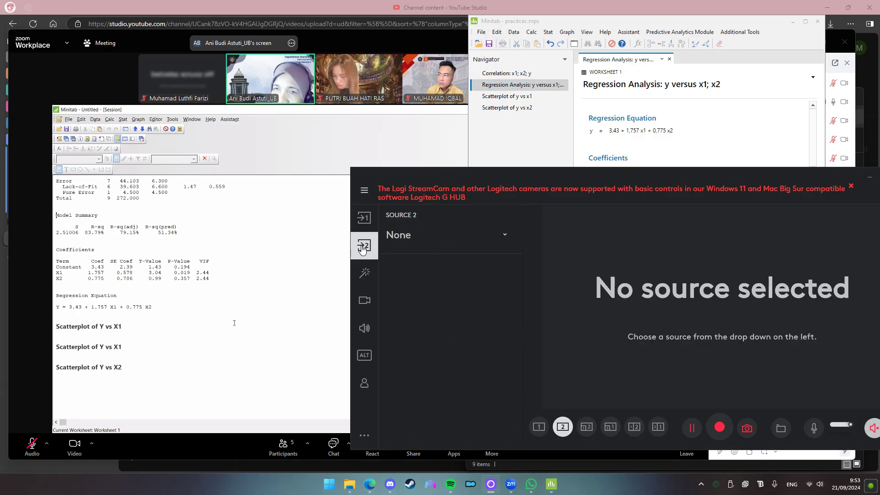
click(366, 220)
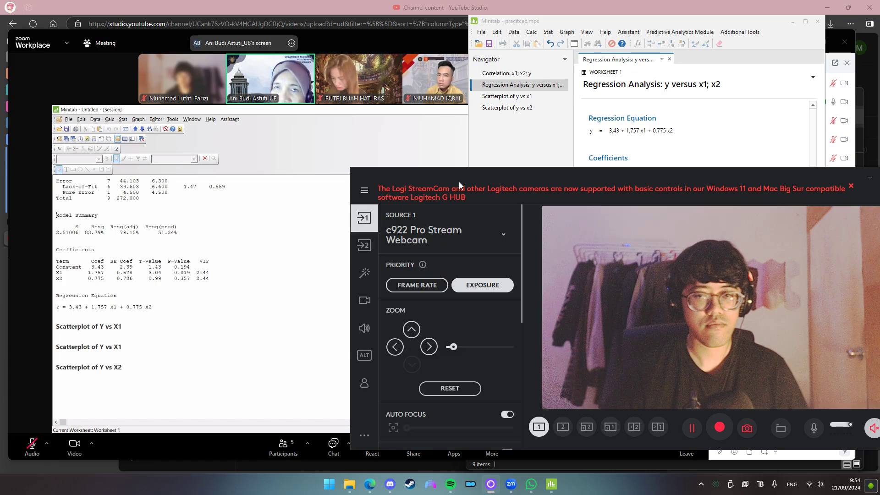
click(517, 164)
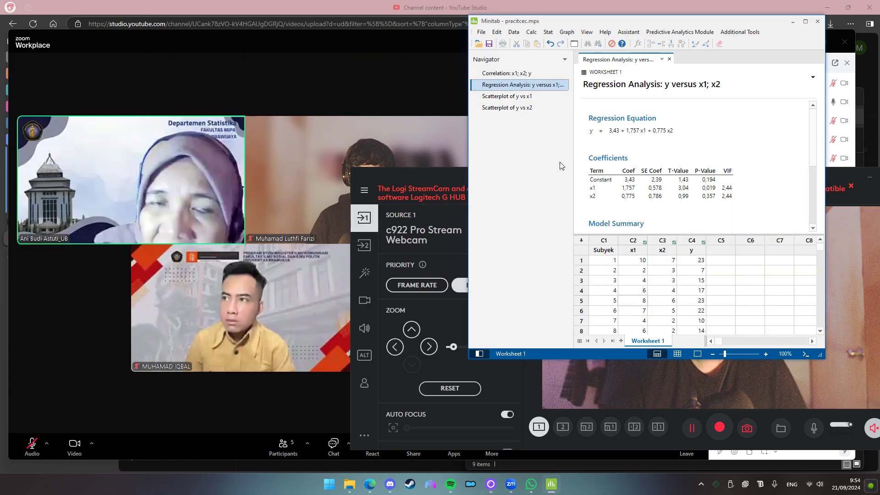
click(457, 174)
click(868, 178)
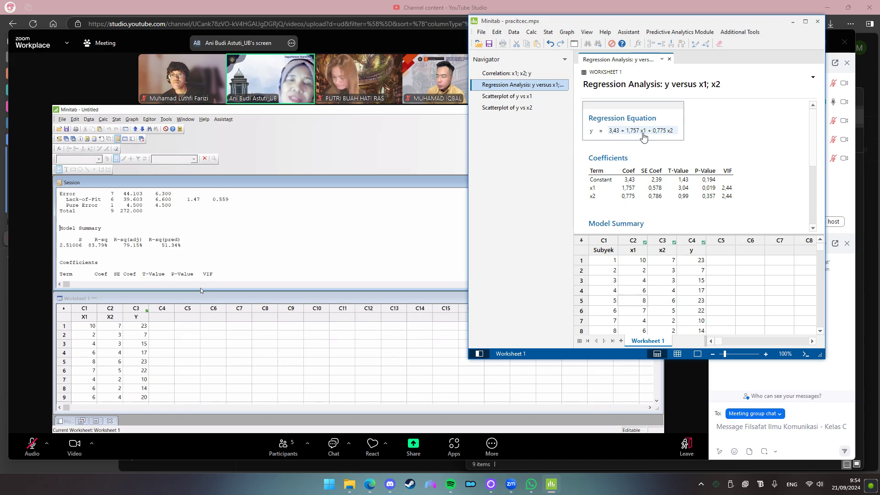
Step: Refit the regression of y on x1 and x2 with the residuals stored in the worksheet
scroll(643, 137, down, 5)
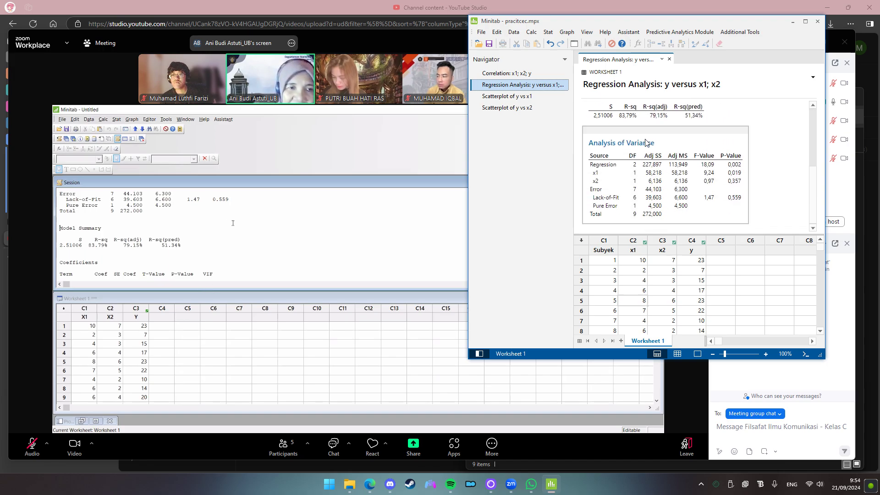
scroll(645, 138, up, 3)
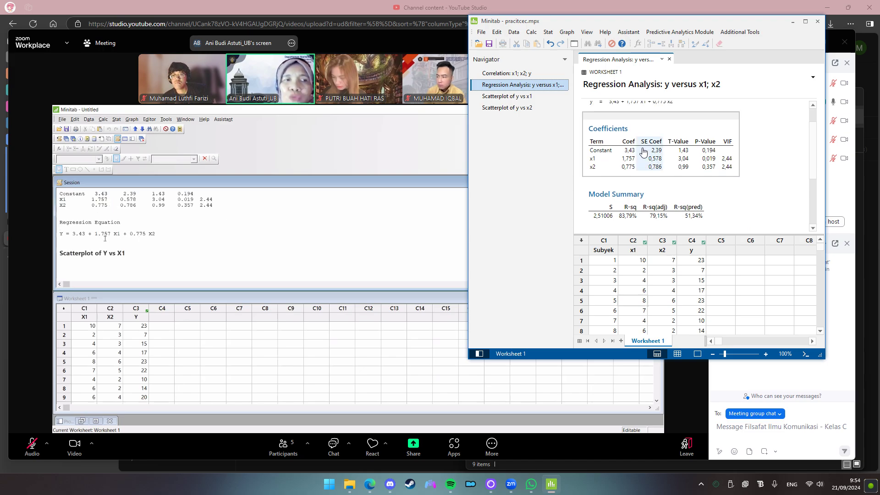
scroll(642, 142, up, 2)
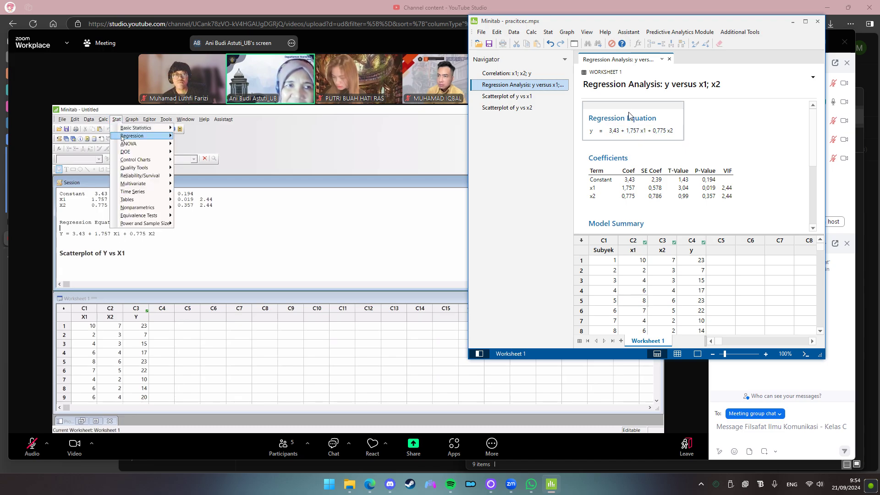
click(549, 35)
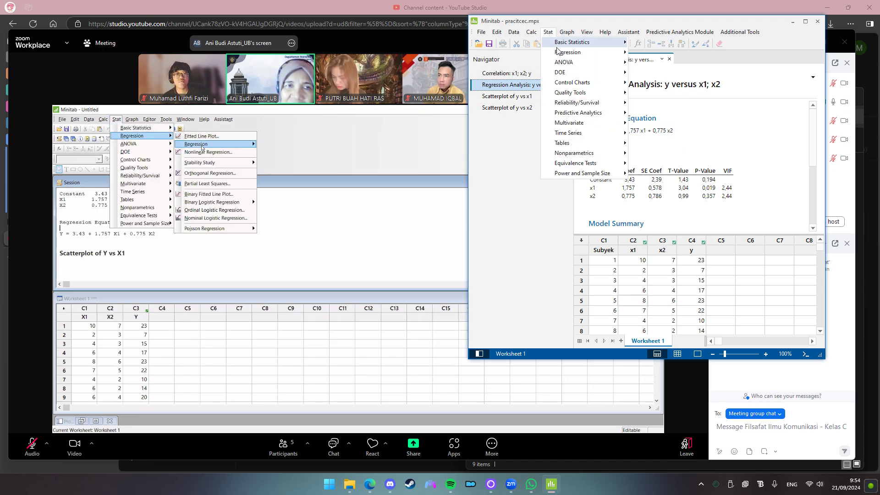
mouse_move(568, 52)
mouse_move(666, 63)
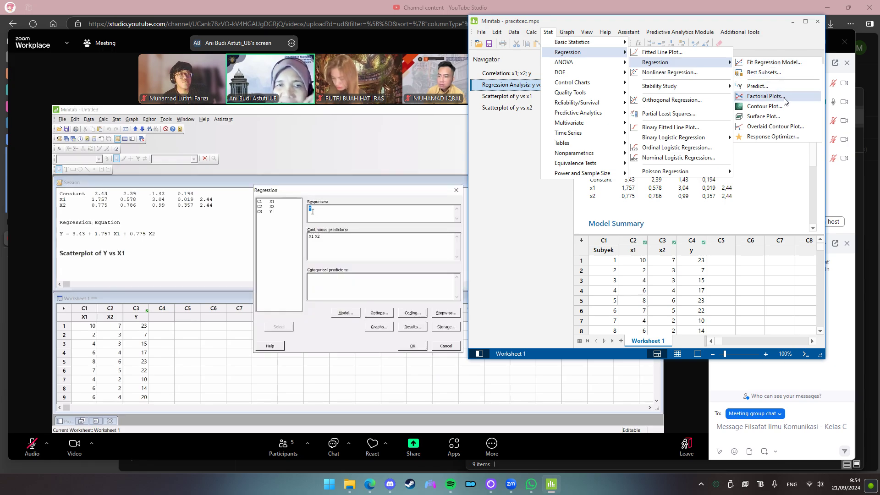
click(773, 62)
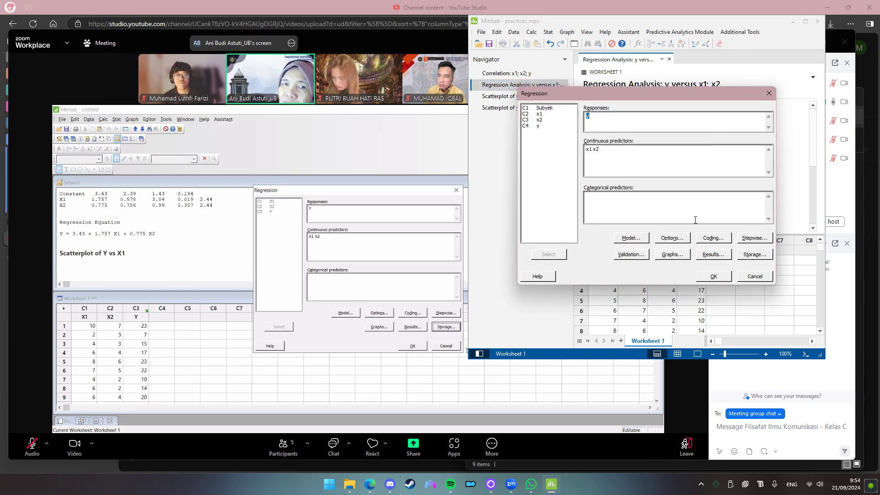
click(755, 254)
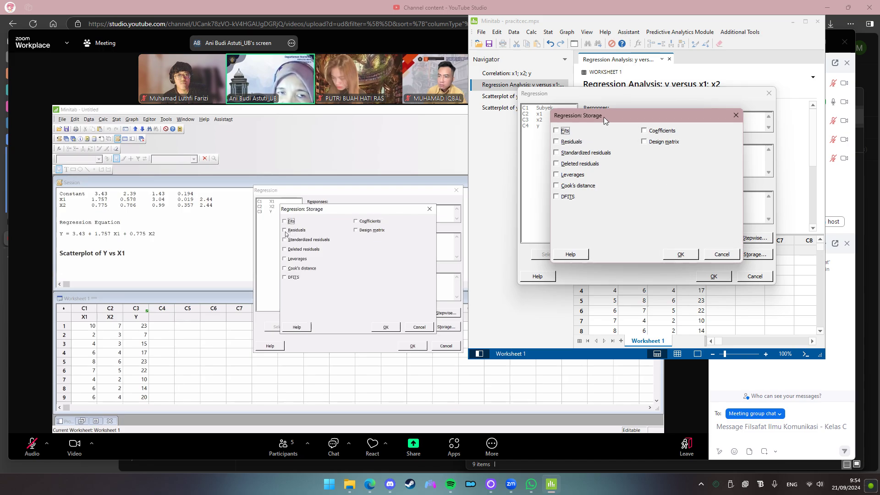
drag(604, 117, 503, 205)
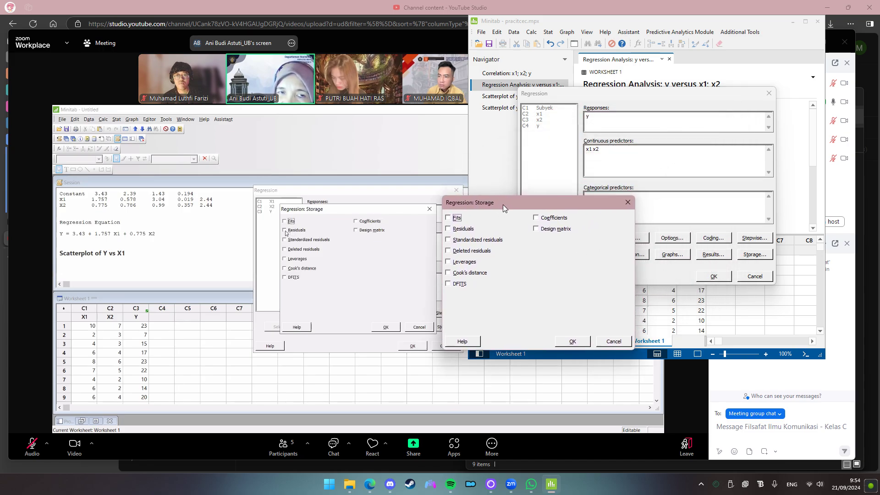
click(470, 232)
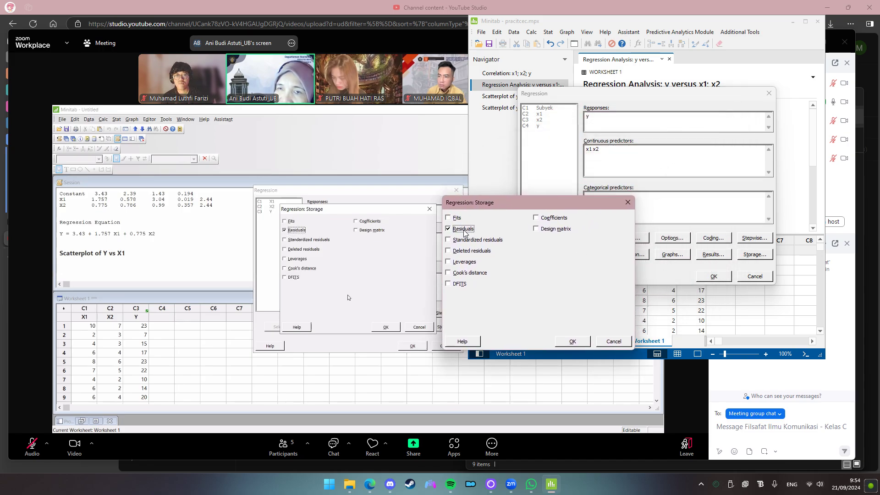
click(579, 344)
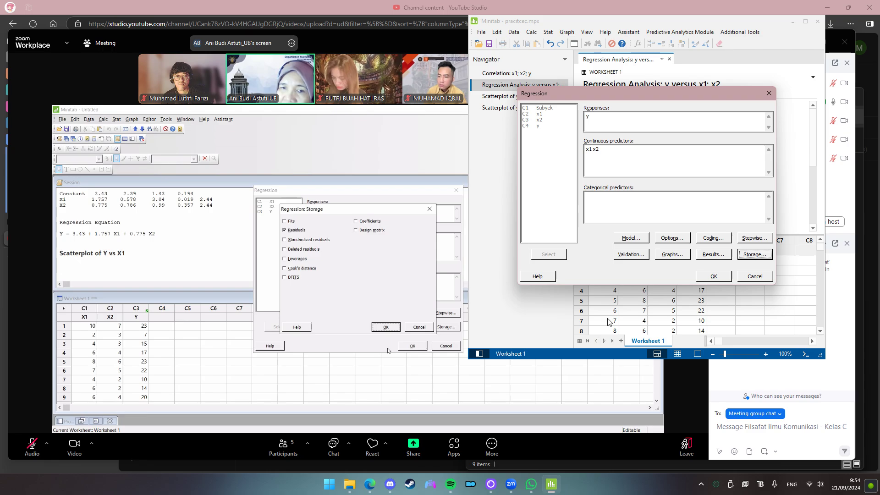
click(710, 277)
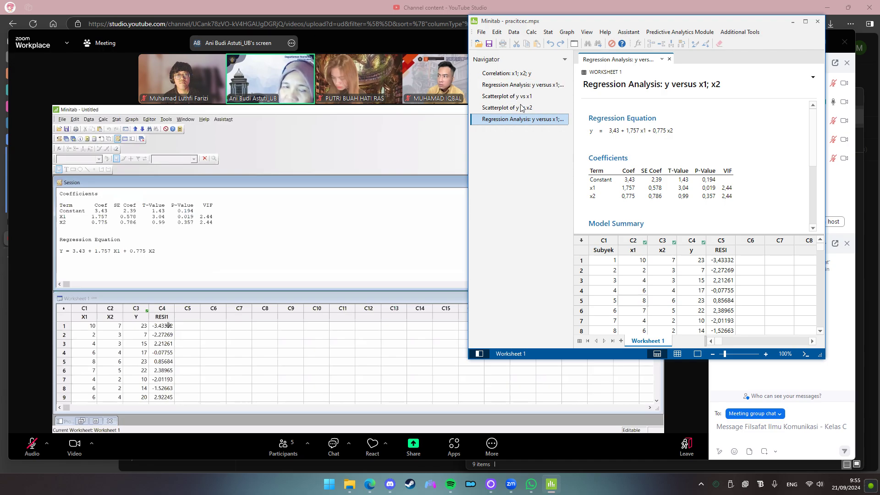
Step: Compare the two regression outputs of y on x1 and x2, examining the coefficients, model summary, analysis of variance and stored residuals
scroll(656, 147, down, 3)
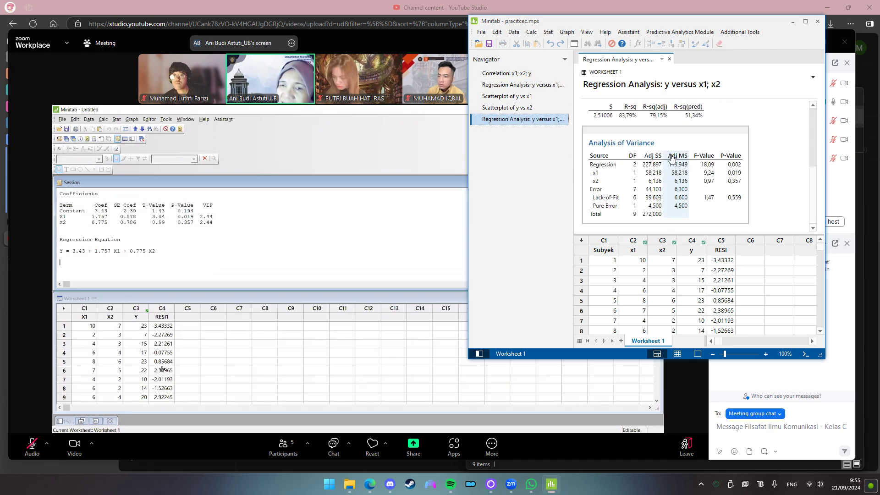
scroll(667, 193, up, 4)
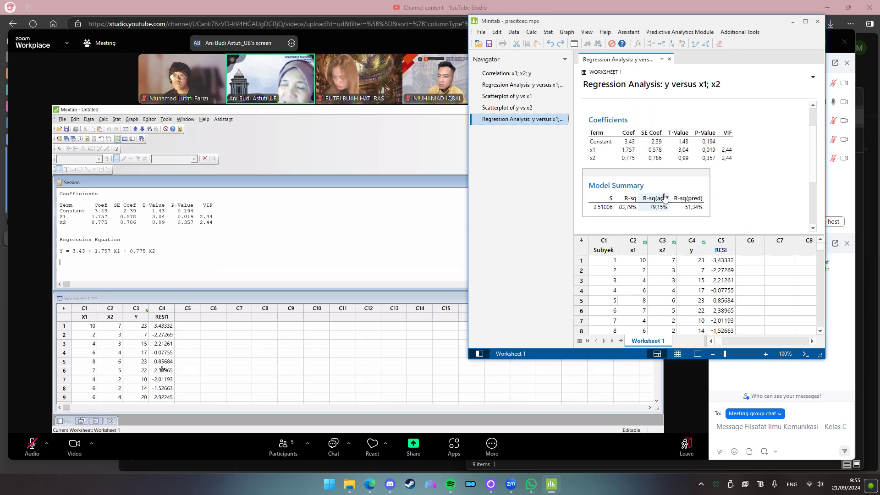
scroll(665, 188, up, 1)
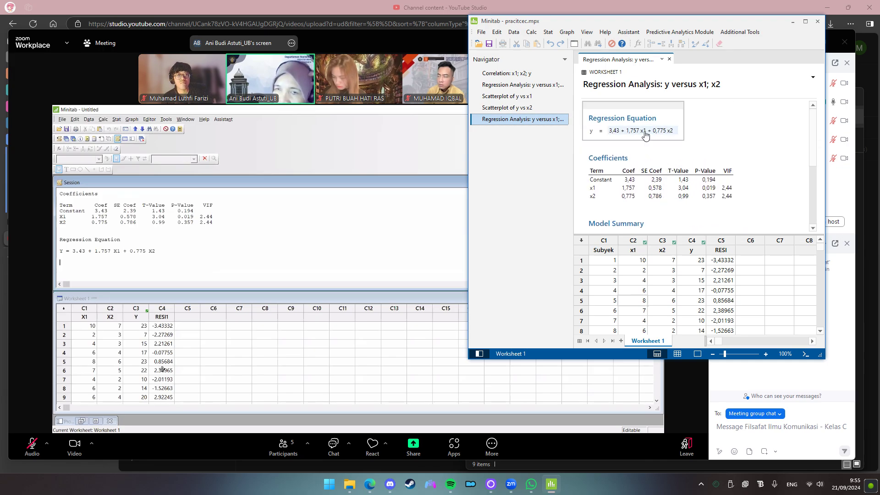
click(544, 87)
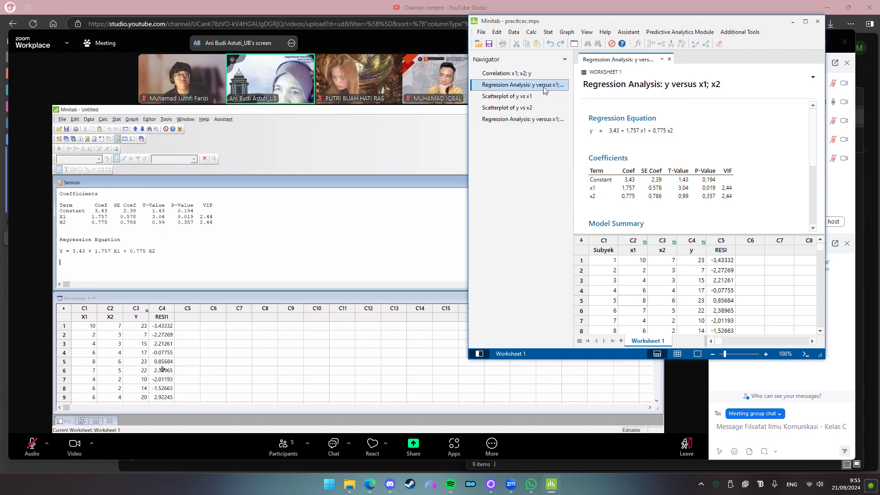
click(544, 119)
scroll(636, 146, up, 1)
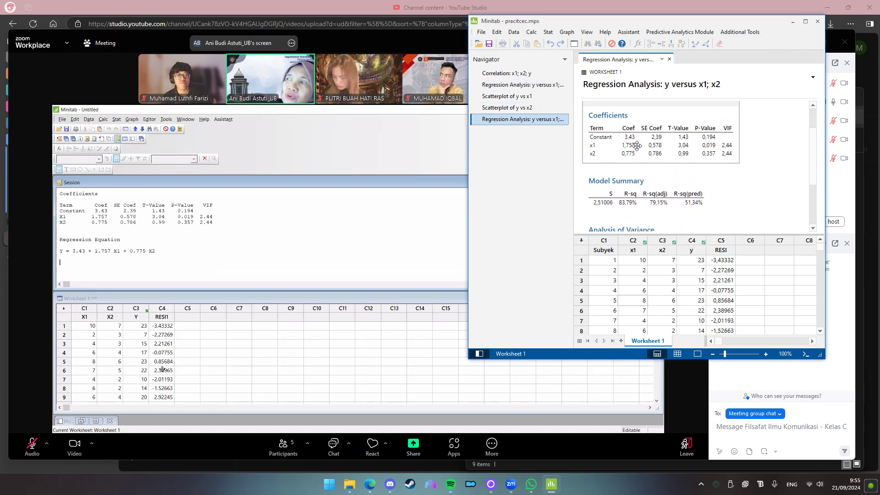
scroll(637, 146, down, 2)
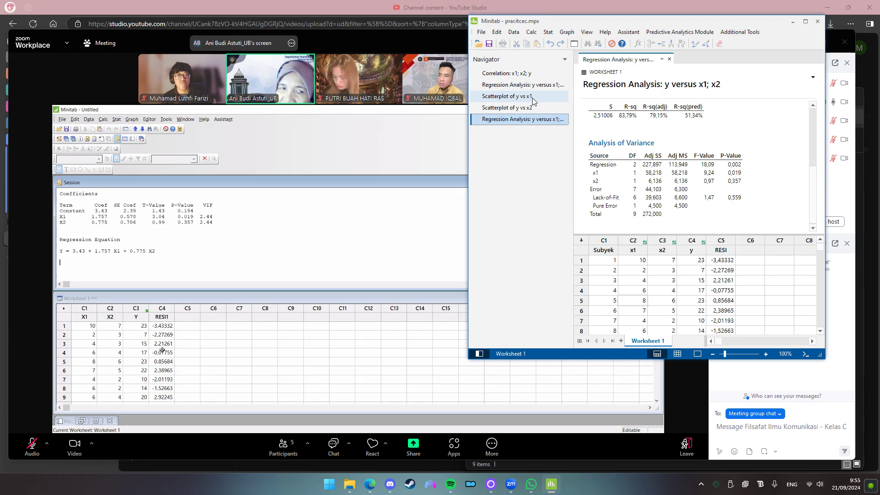
click(551, 121)
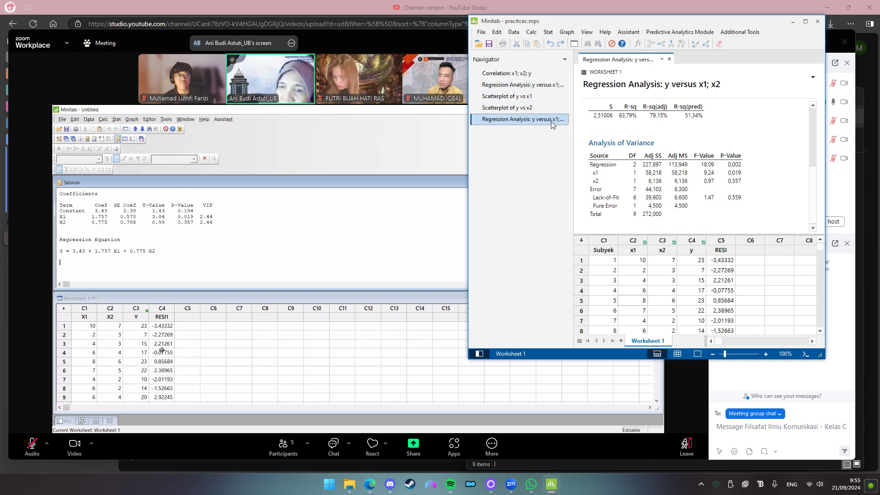
click(543, 87)
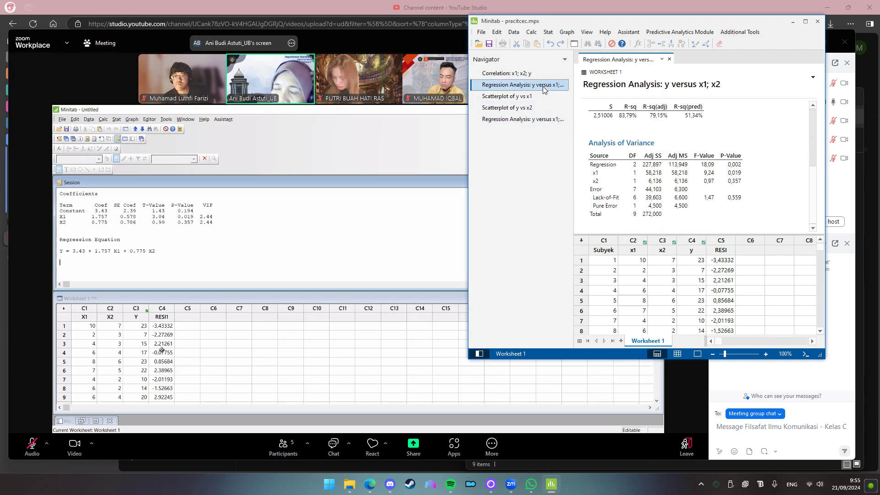
click(720, 261)
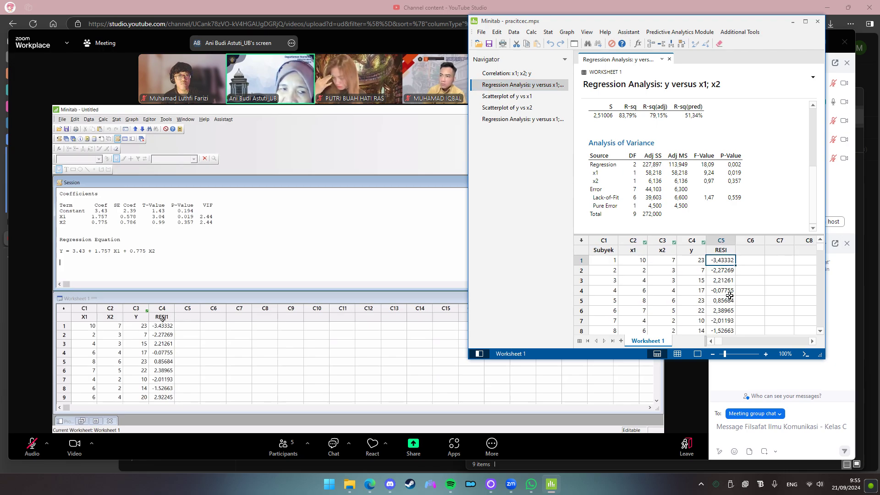
Step: Delete the earlier, duplicate regression analysis of y versus x1 and x2 from the project's outputs
click(539, 118)
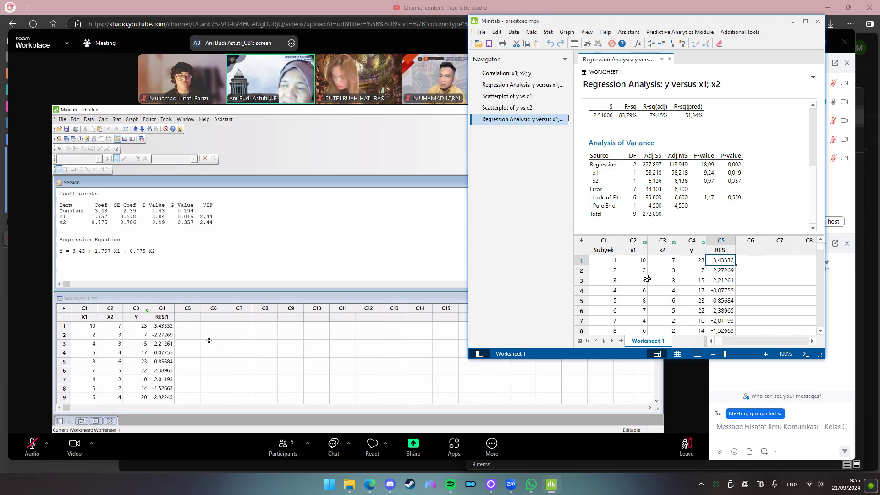
click(522, 85)
right_click(521, 86)
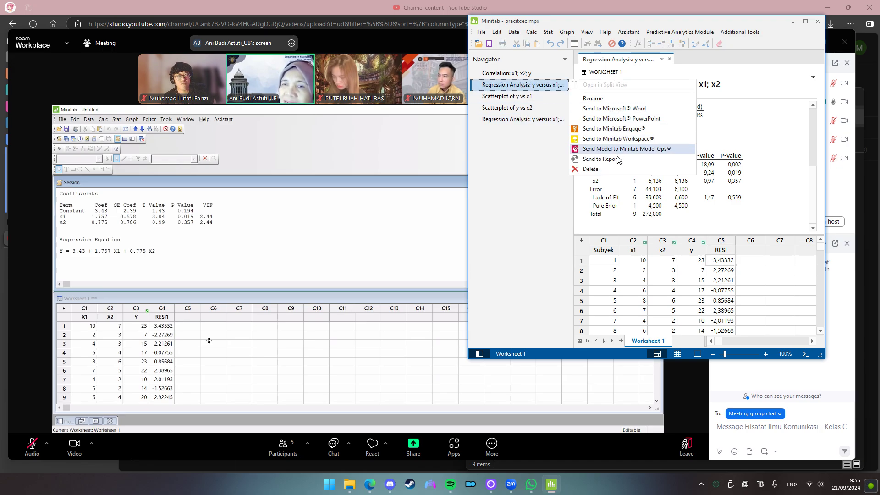
click(640, 173)
Step: Check the scatterplot of y vs x2 and the remaining regression's equation, coefficients, model summary and analysis of variance
click(529, 96)
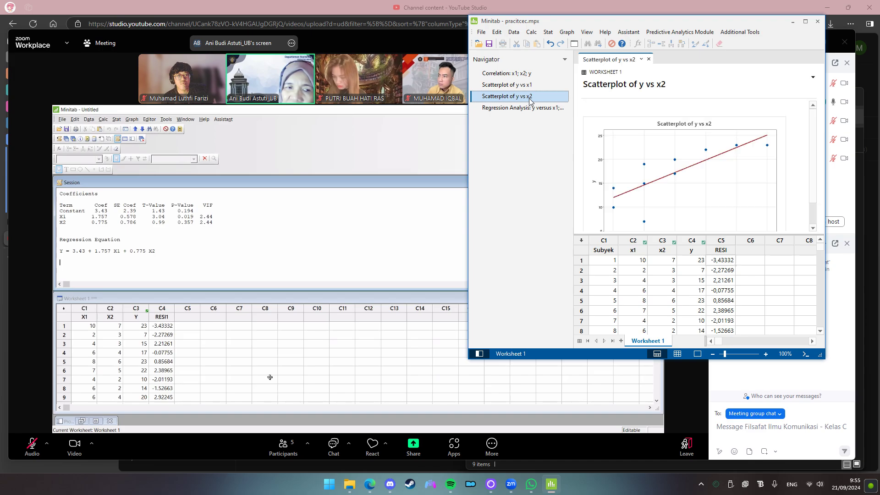
click(531, 108)
scroll(669, 182, down, 5)
scroll(668, 181, up, 3)
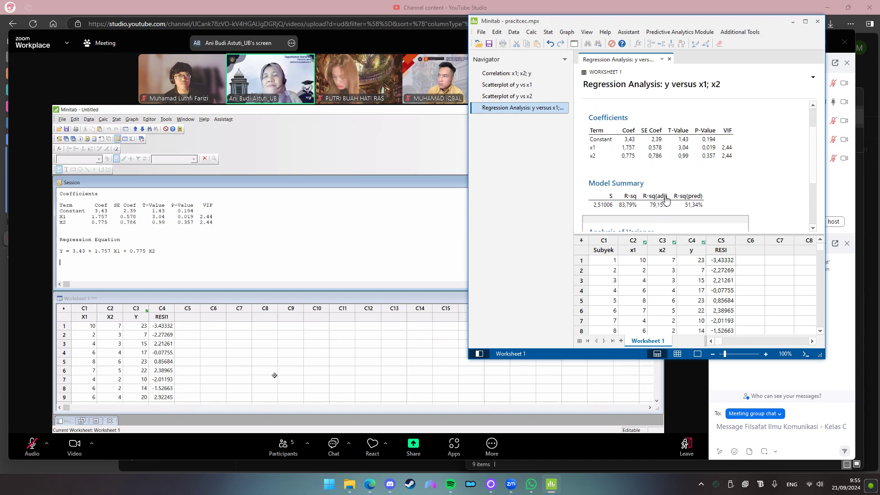
scroll(669, 179, down, 3)
scroll(667, 176, up, 5)
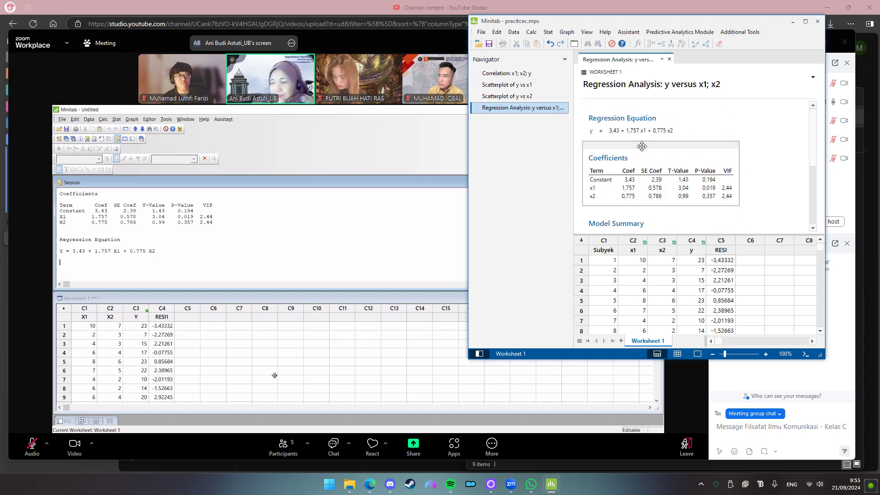
scroll(660, 179, down, 3)
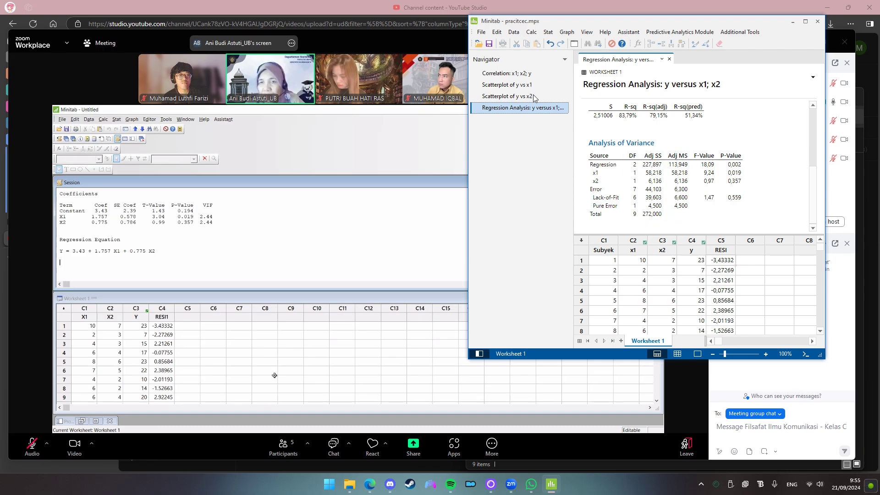
Step: Save the project and look over the remaining regression output once more
click(481, 32)
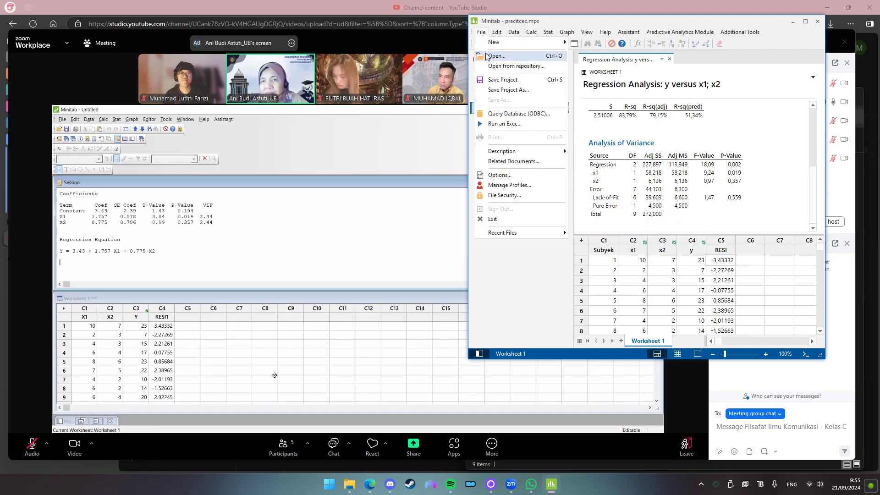
click(499, 84)
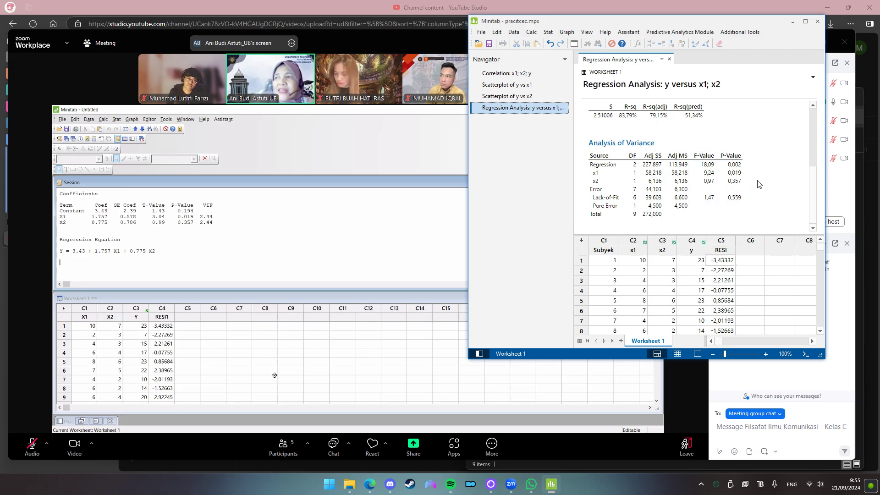
scroll(778, 174, up, 3)
scroll(774, 174, down, 3)
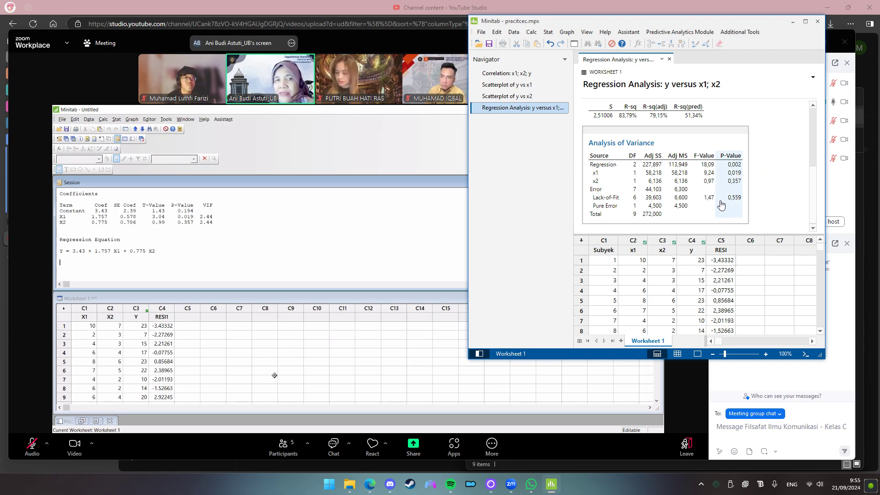
scroll(721, 205, up, 3)
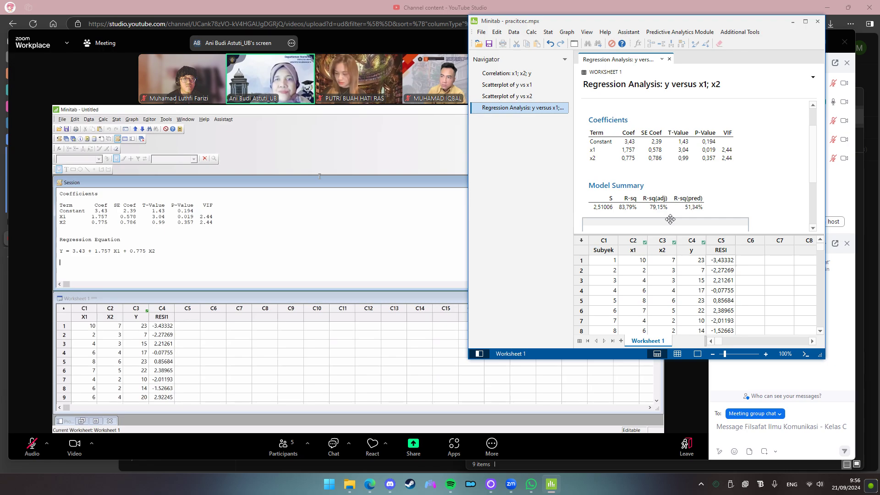
scroll(671, 219, up, 2)
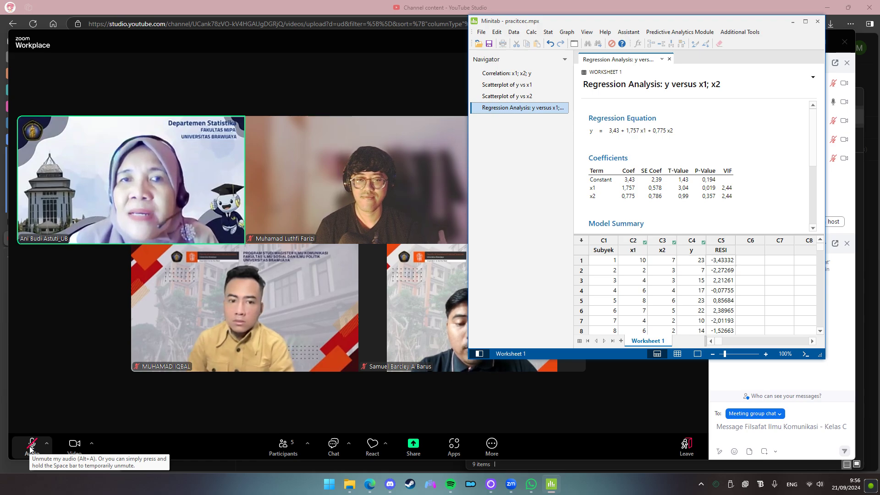
key(alt+z)
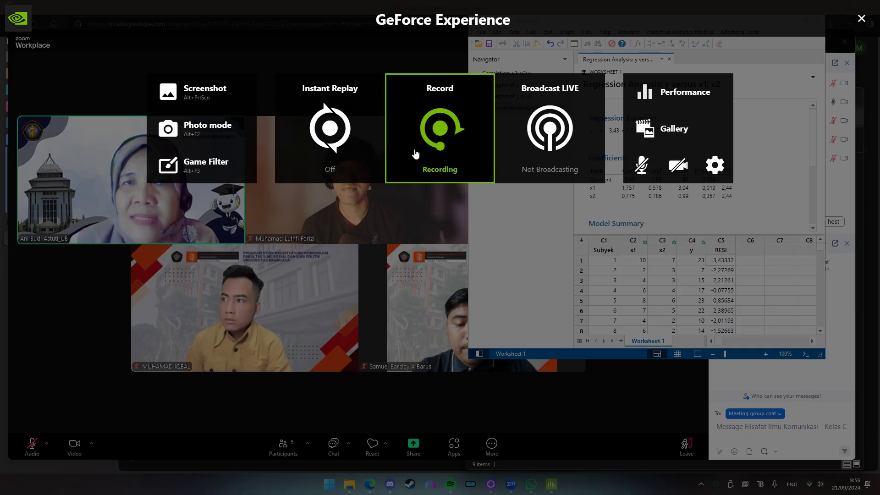